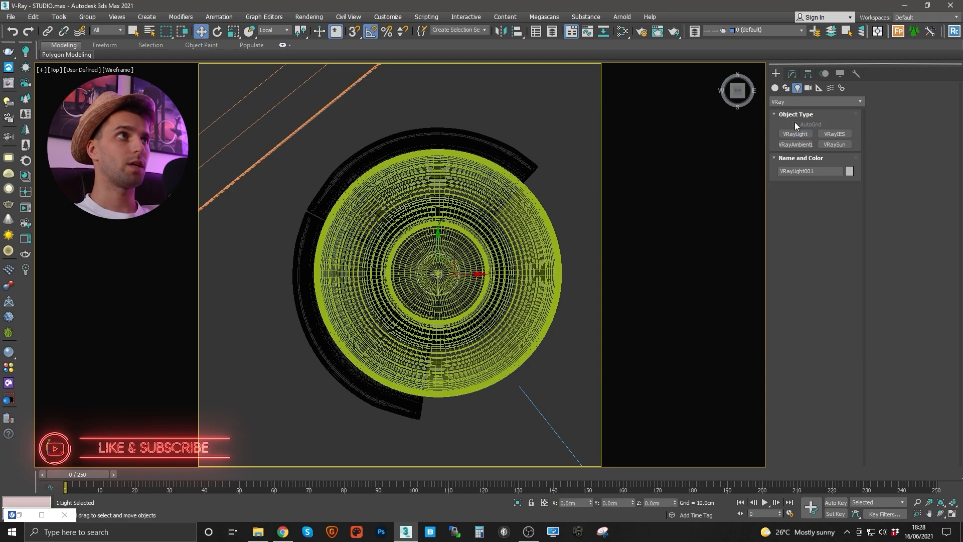
- Rename the sphere light VRayLight001 to LightIN in the Modify panel name field
left_click(792, 74)
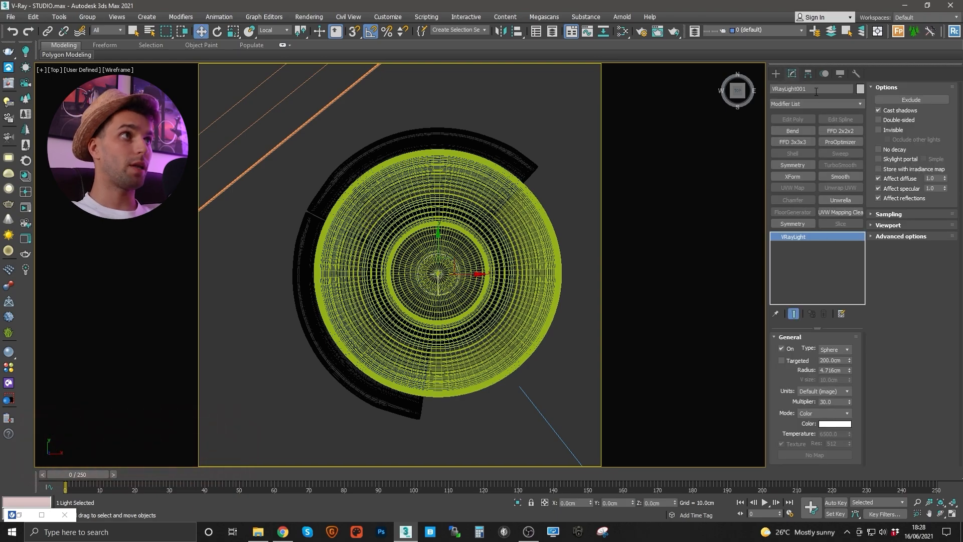
left_click(802, 88)
type("Lig")
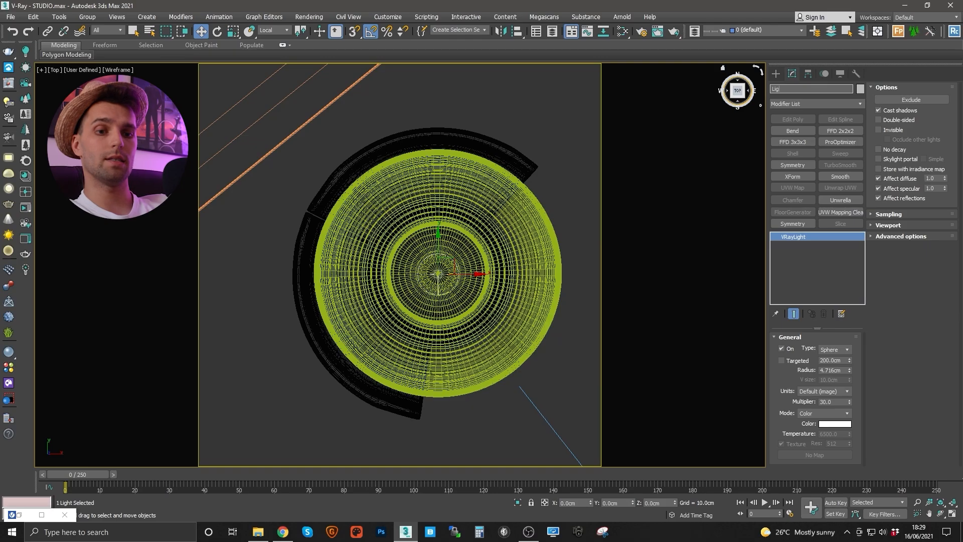
type("htIN")
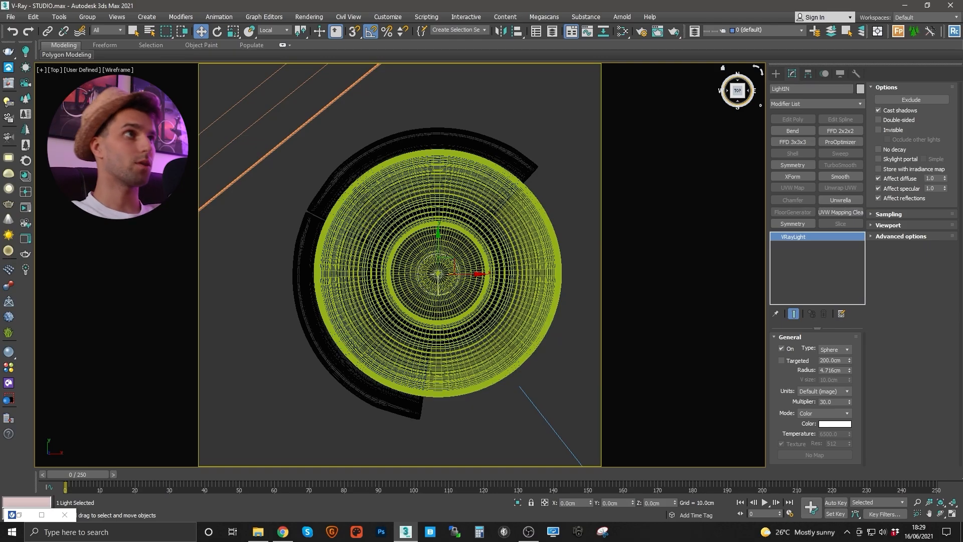
middle_click_drag(452, 266, 445, 258)
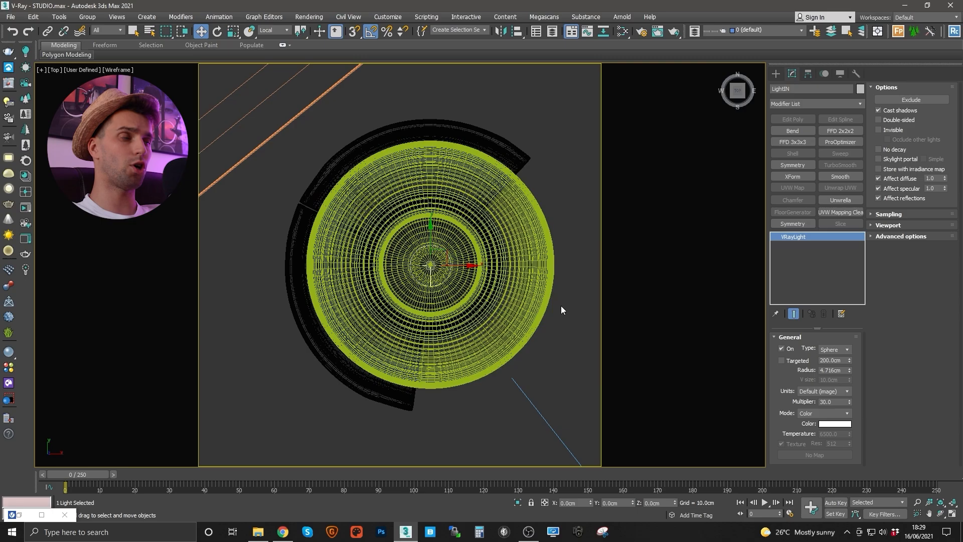
- Set LightIN's radius to 5 cm, units to Radiant power (W), and multiplier to 35
double_click(830, 370)
type("5")
key("Return")
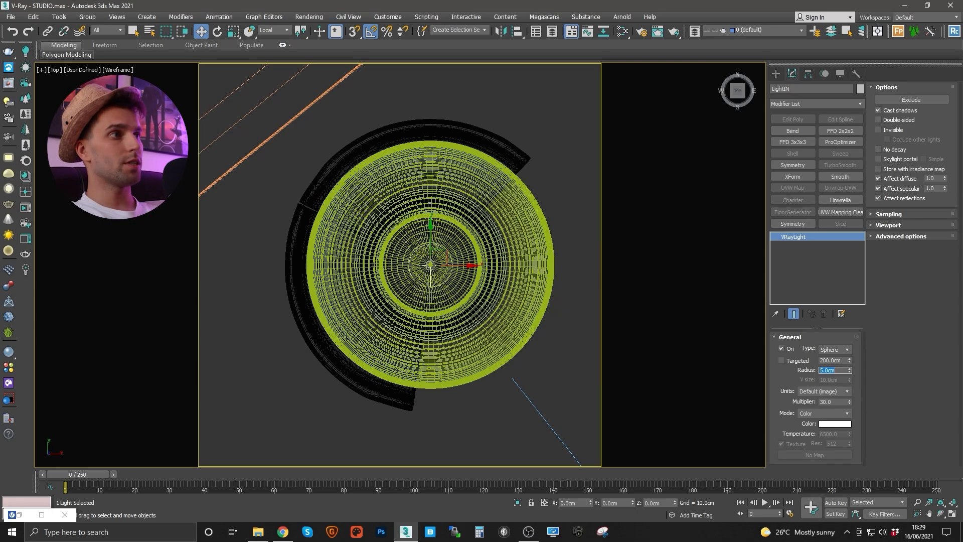
left_click(833, 391)
left_click(834, 420)
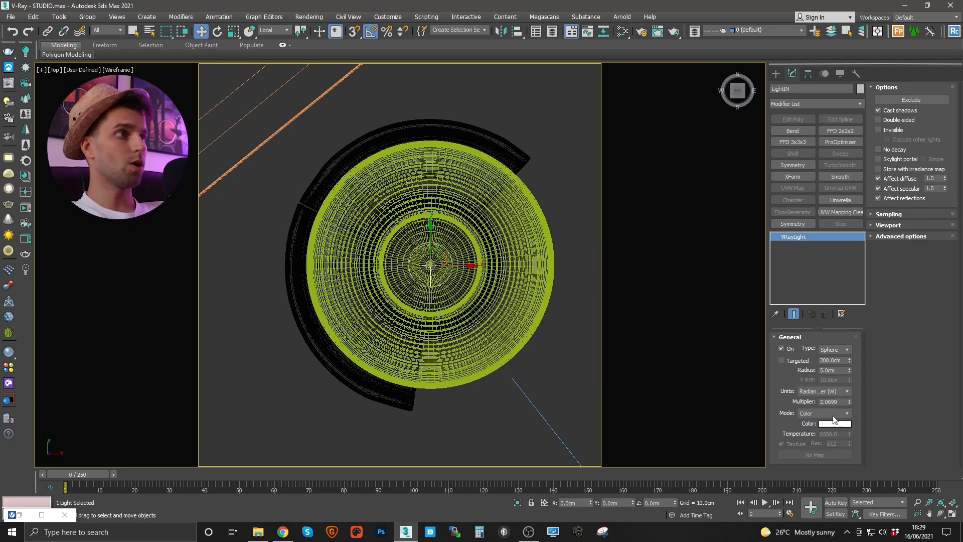
double_click(833, 402)
type("35")
key("Return")
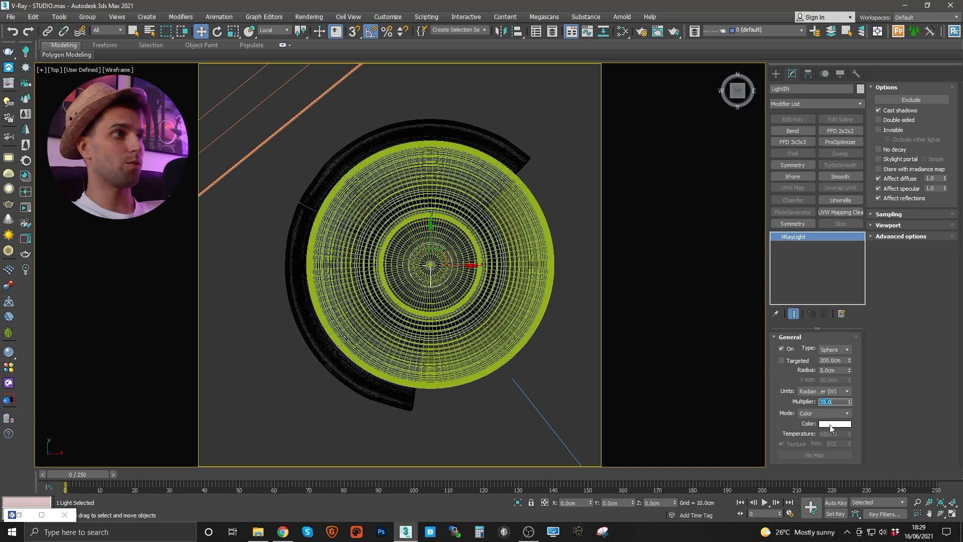
- Give LightIN a warm off-white colour (255/230/202)
left_click(835, 424)
left_click(327, 101)
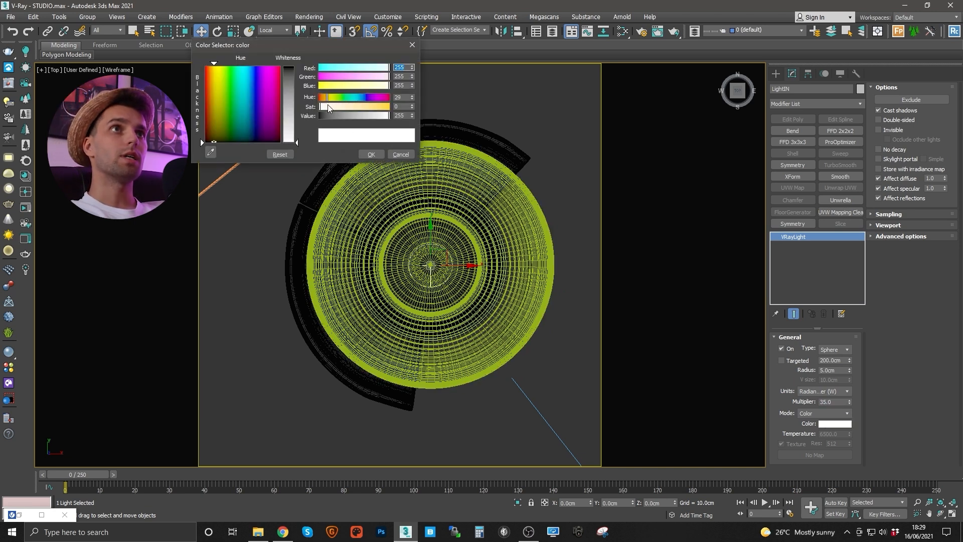
left_click_drag(327, 105, 334, 105)
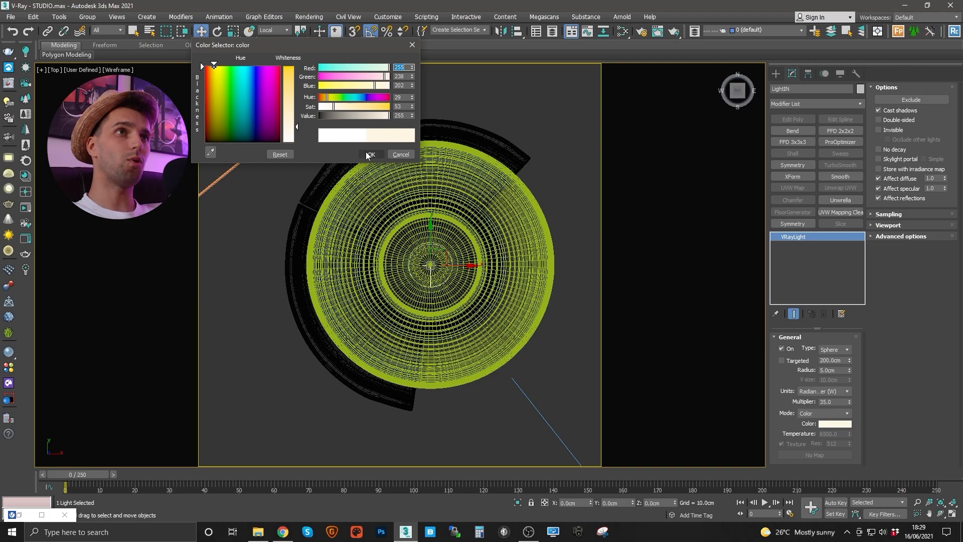
left_click(369, 155)
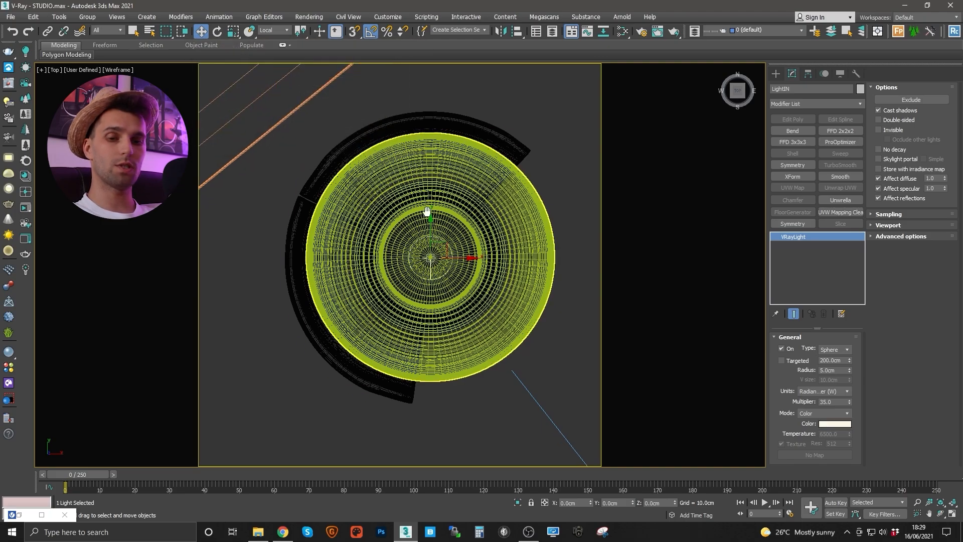
- In Front view, move LightIN up along Z into the lampshade
key("f")
key("x")
left_click(416, 219)
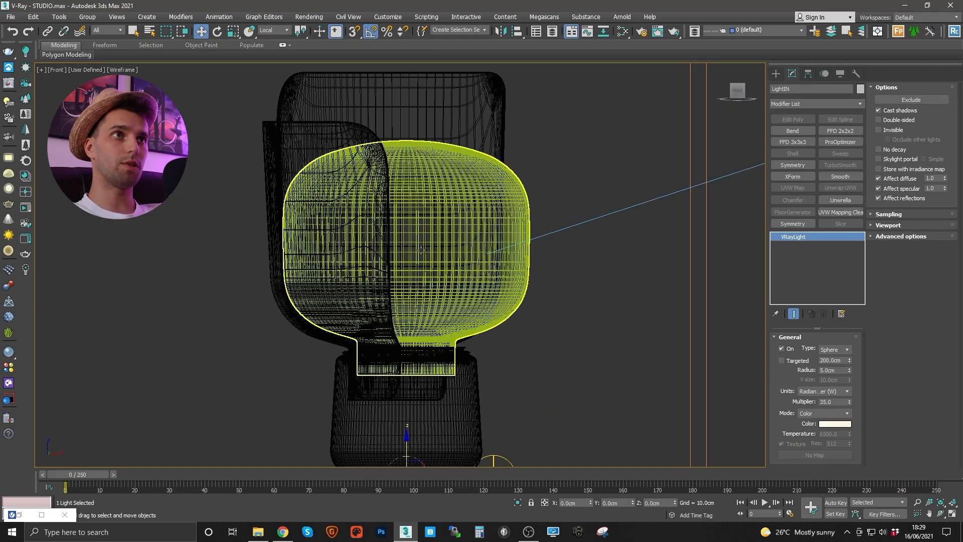
middle_click_drag(403, 220, 395, 141)
left_click_drag(399, 364, 421, 130)
middle_click_drag(420, 130, 410, 196)
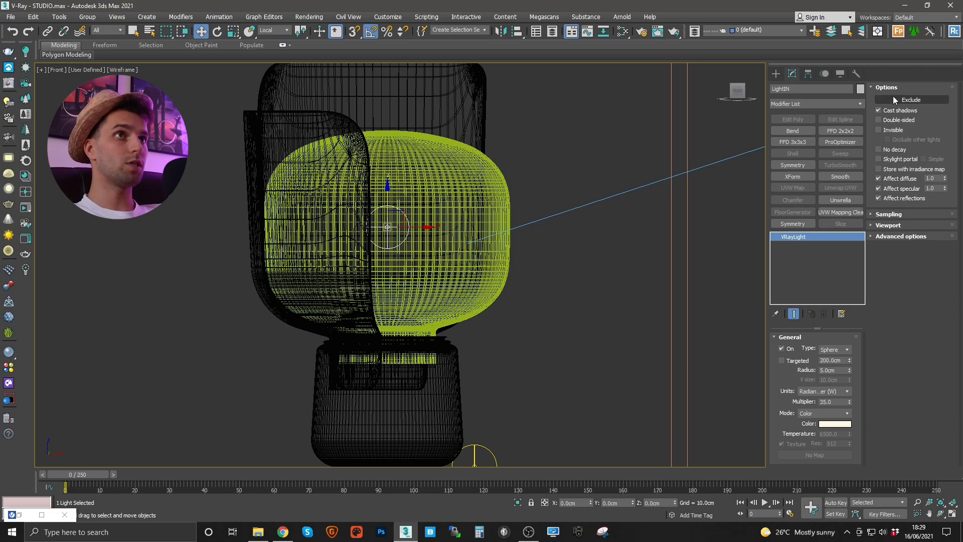
- Set LightIN to include only LampShade for illumination and shadows
left_click(923, 101)
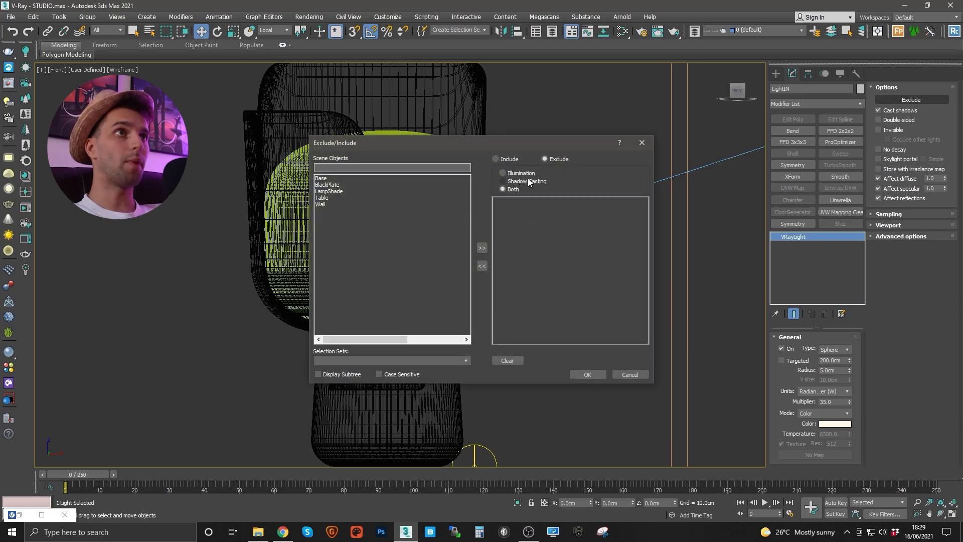
left_click(514, 161)
left_click(329, 192)
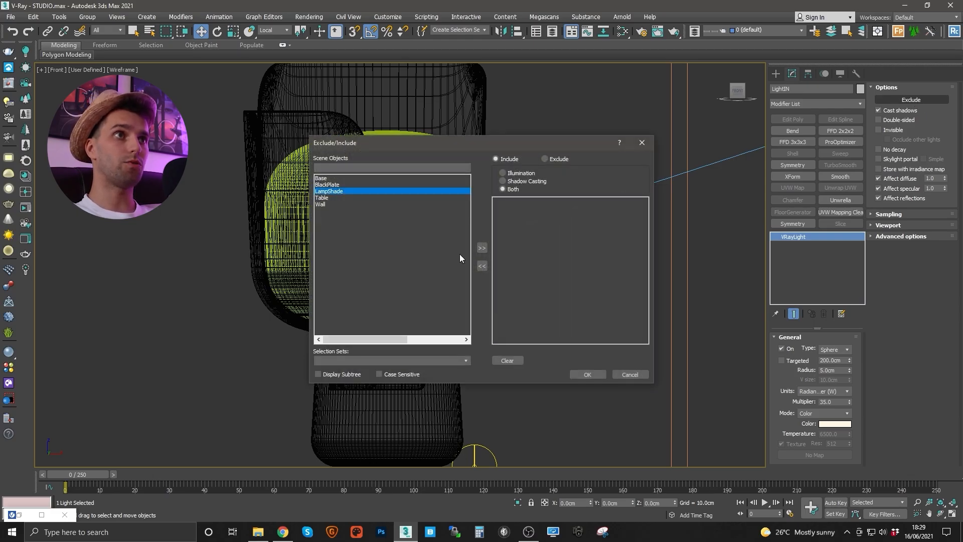
left_click(484, 248)
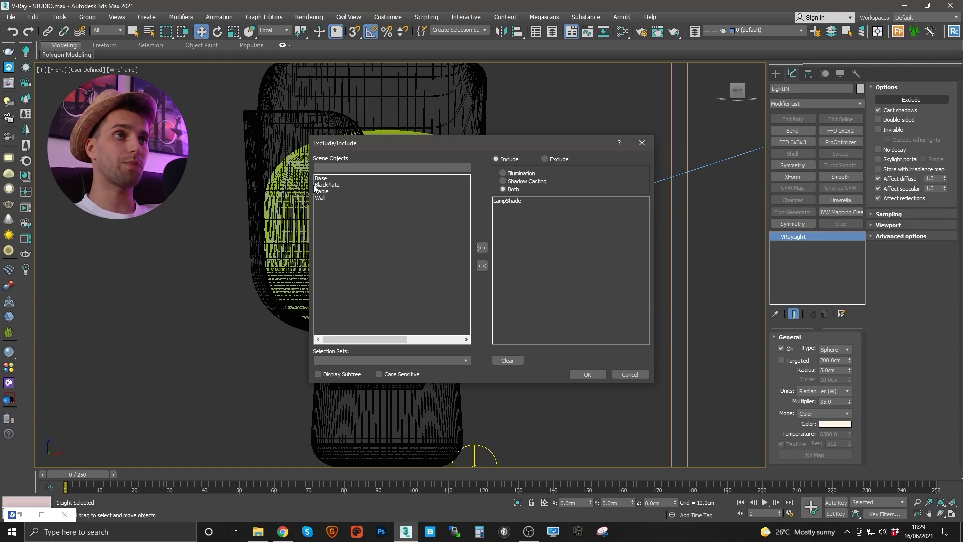
left_click(508, 202)
left_click(595, 371)
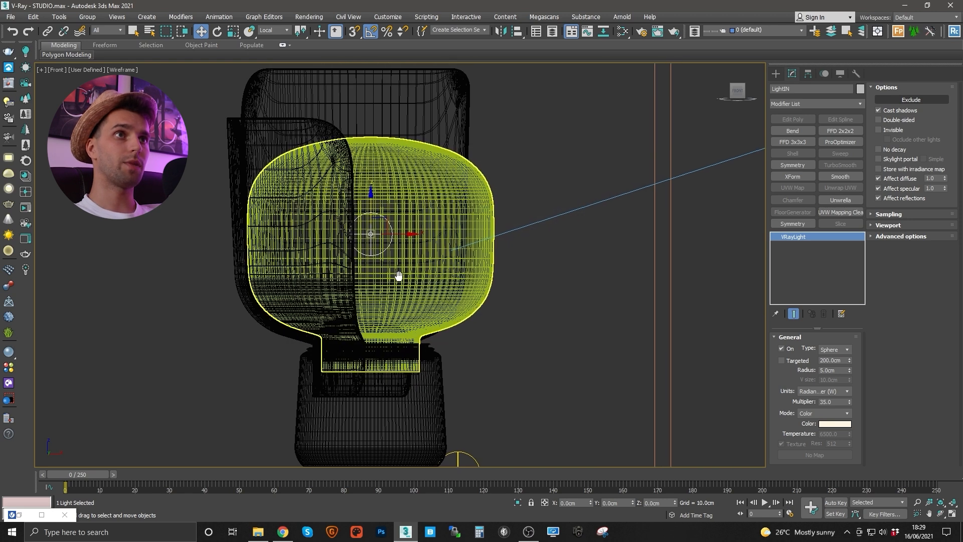
middle_click_drag(414, 268, 398, 275)
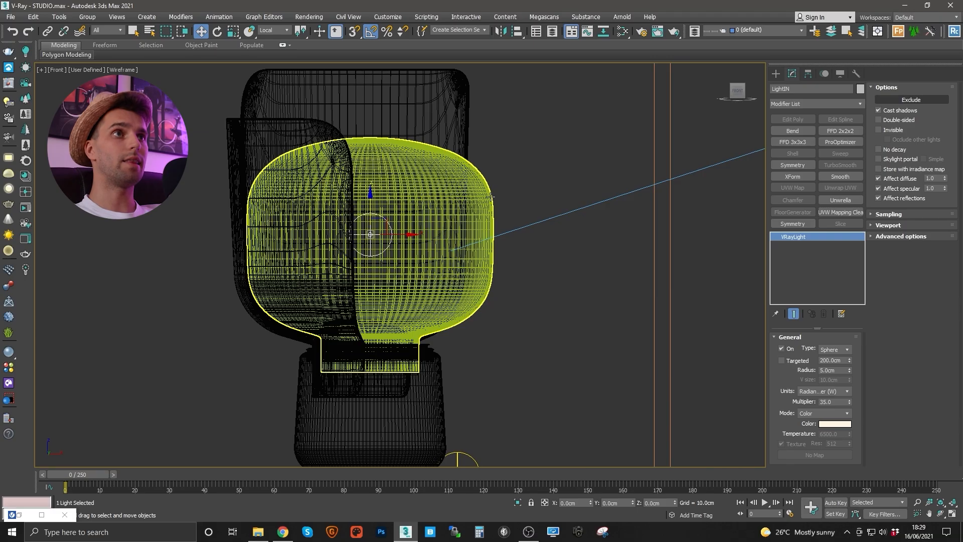
- Select LampShade and switch to the free camera view with safe frame shown
left_click(458, 311)
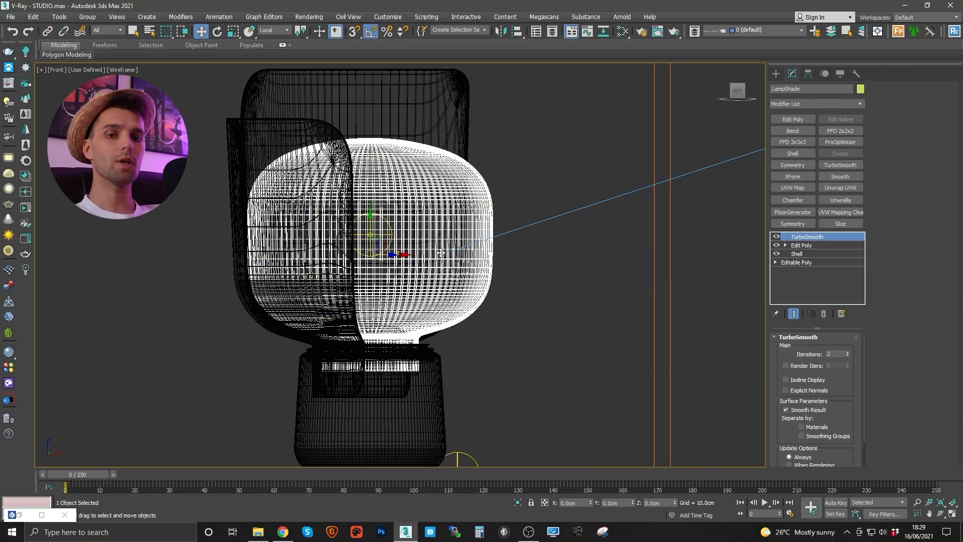
key("c")
key("shift+f")
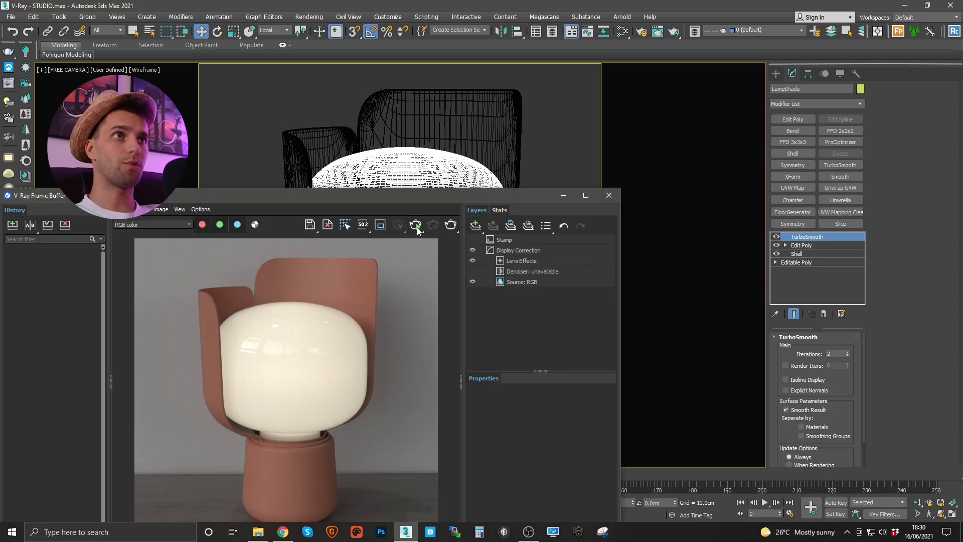
- Render the camera view in the V-Ray Frame Buffer, stop it, and minimize the window
left_click(415, 225)
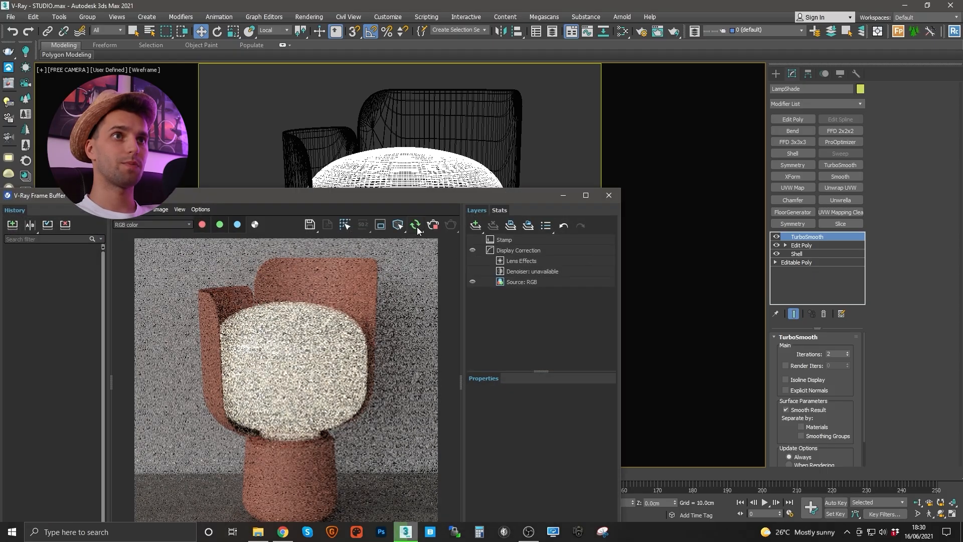
left_click_drag(344, 196, 351, 132)
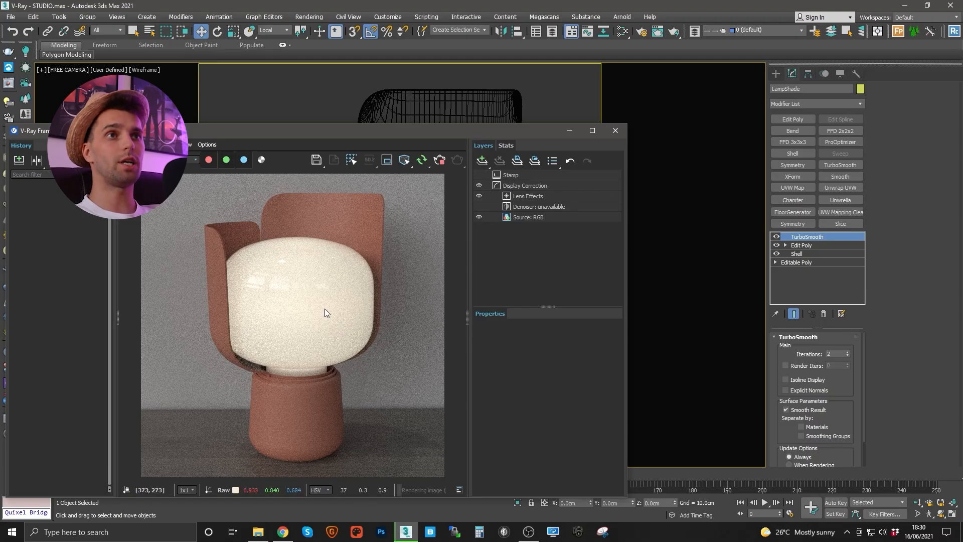
left_click_drag(413, 134, 418, 154)
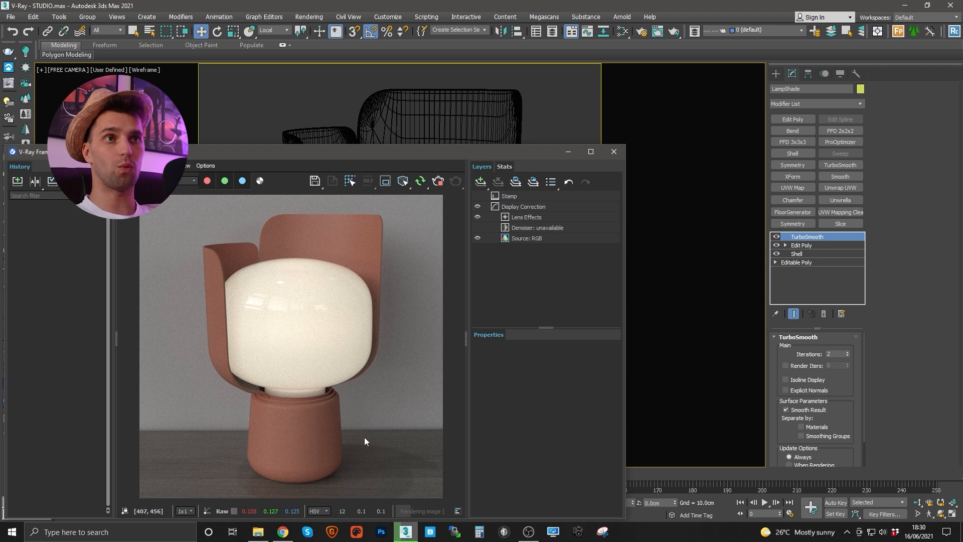
left_click(440, 182)
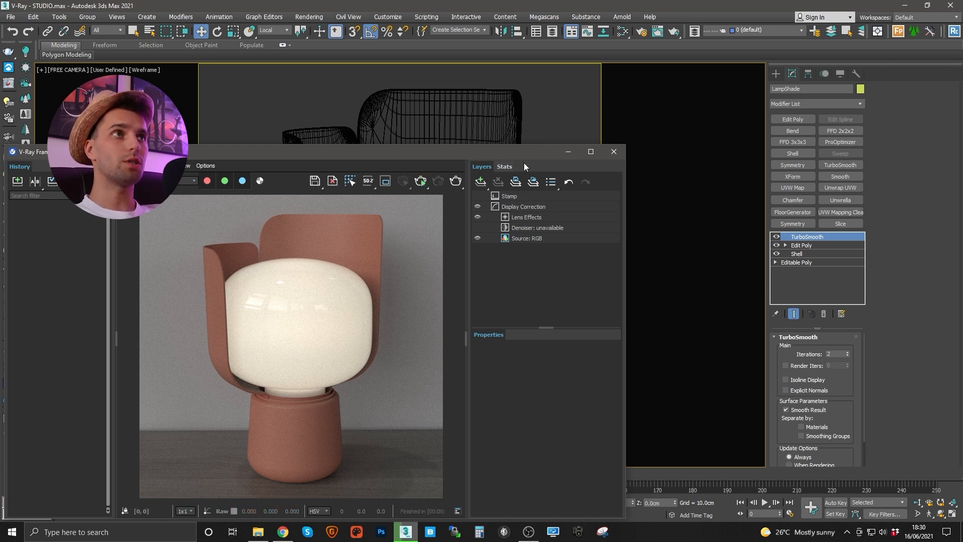
left_click(561, 156)
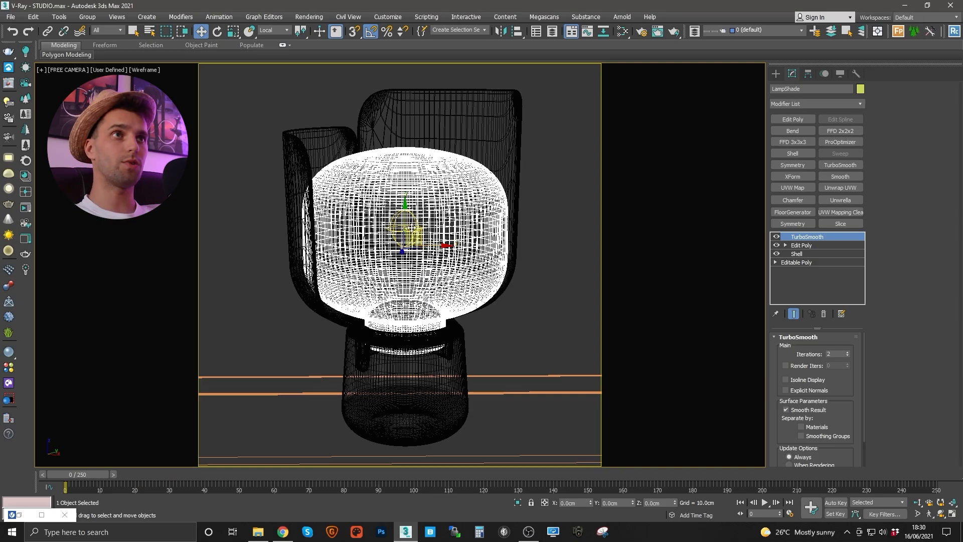
- Filter selection to Lights and clone LightIN as a Copy named LightOUT
left_click(113, 31)
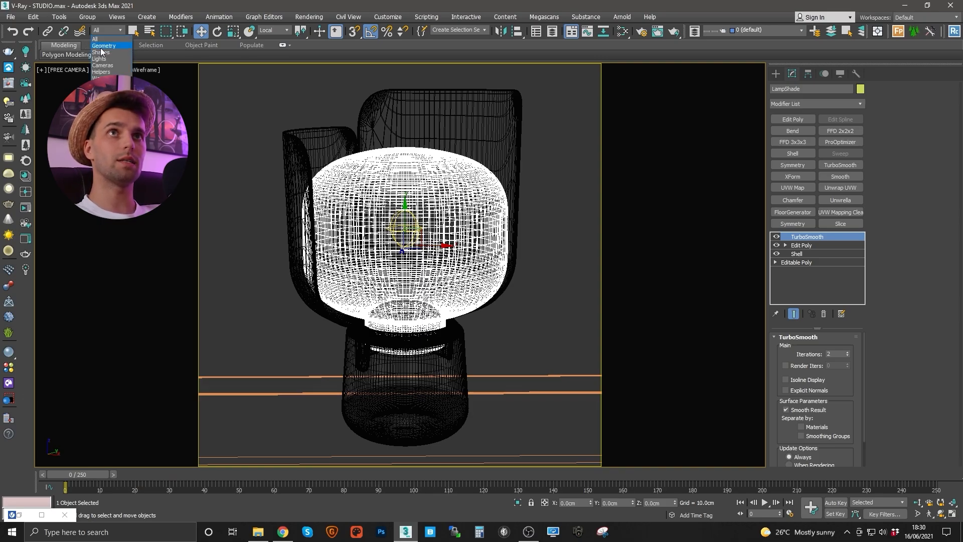
left_click(99, 59)
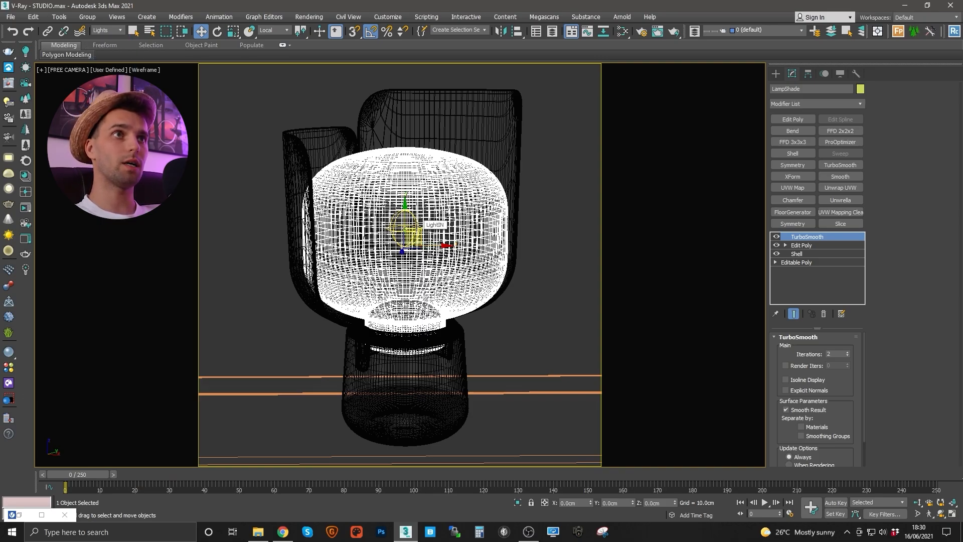
left_click(407, 228)
right_click(406, 228)
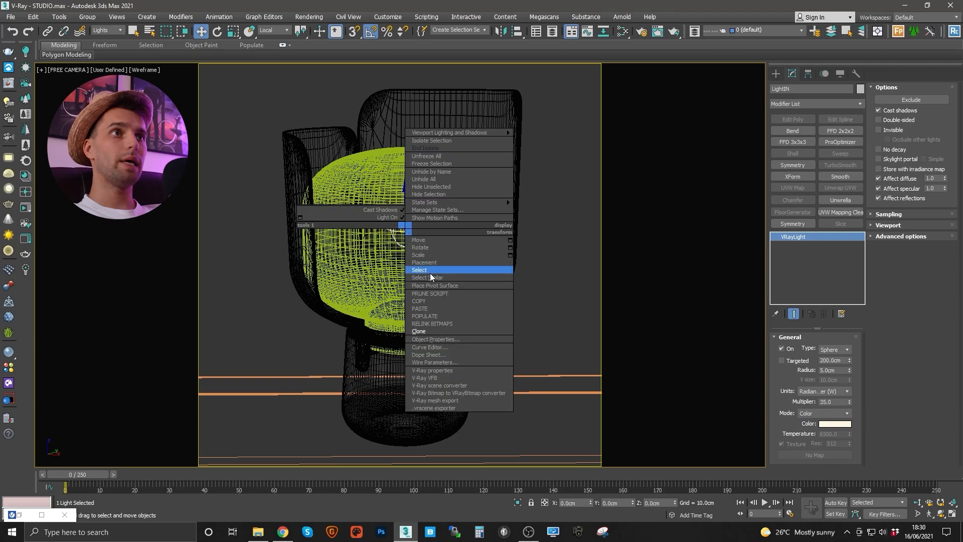
left_click(419, 331)
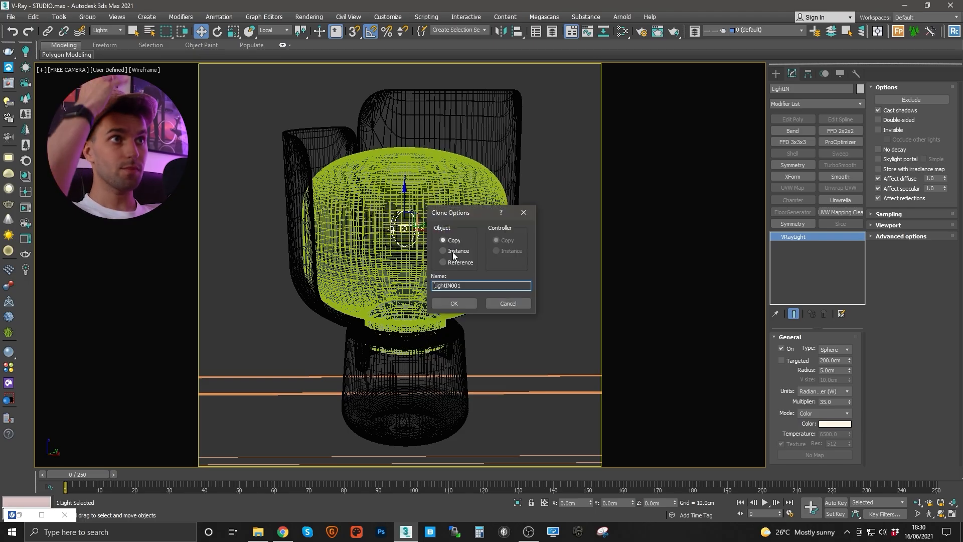
left_click_drag(465, 284, 390, 275)
type("Lig")
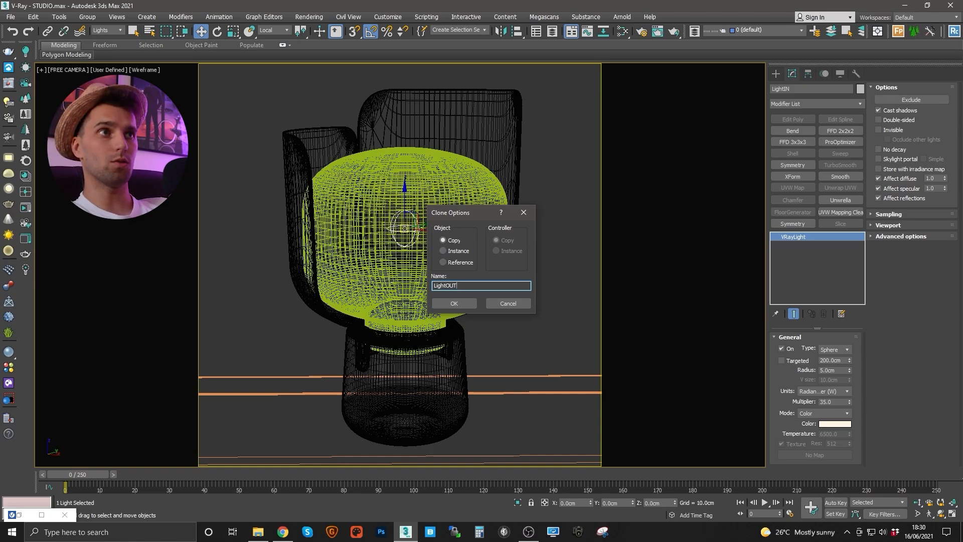
left_click(441, 303)
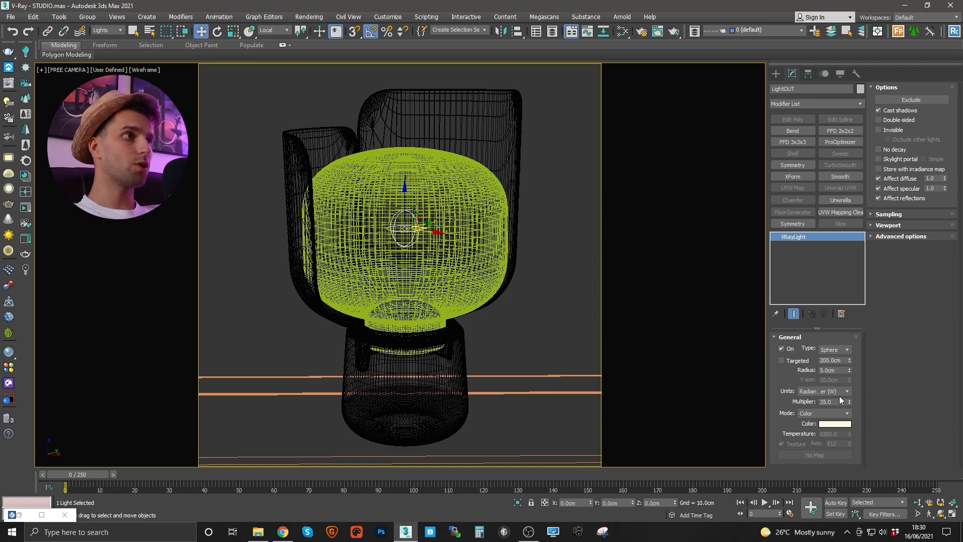
- Set LightOUT's radius to 7.0 cm
left_click(836, 370)
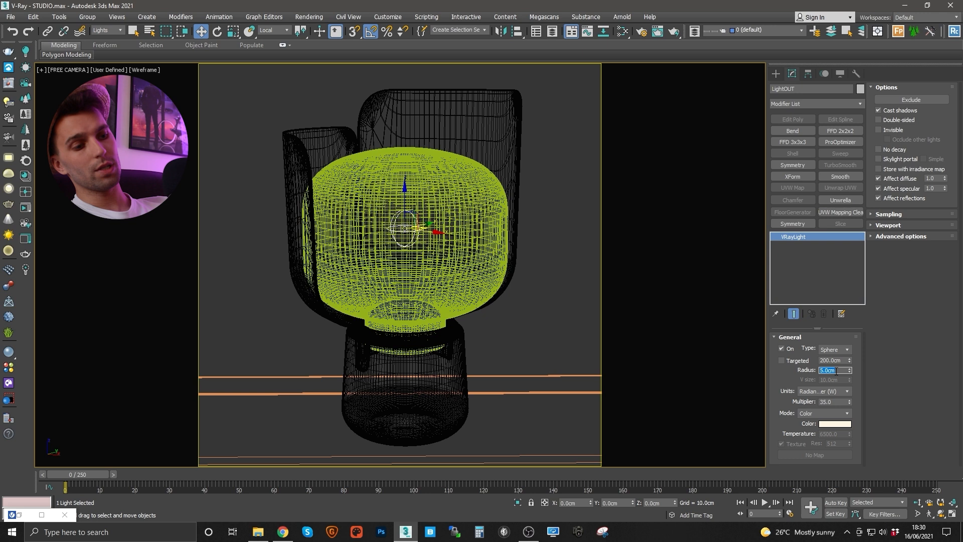
type("7")
key("Return")
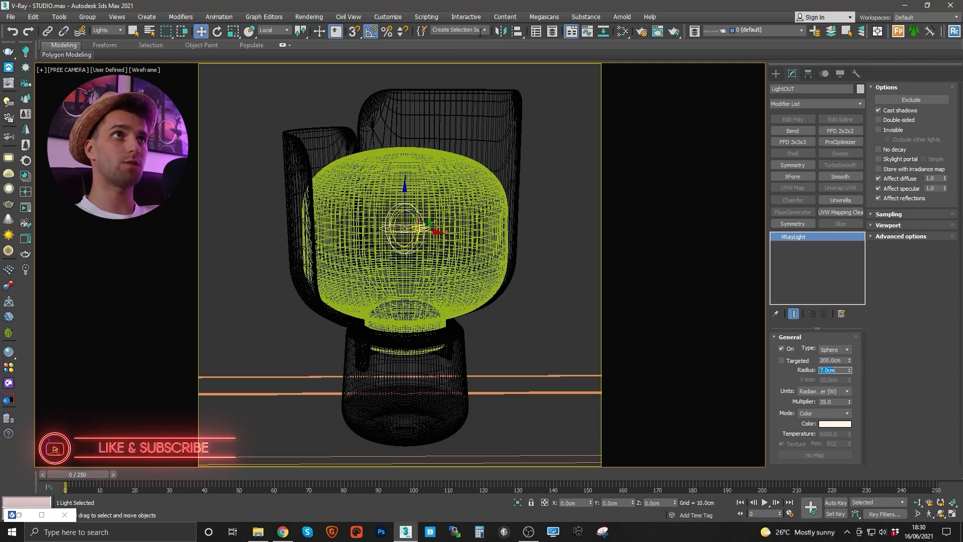
- Save selection sets LS_OUT for LightOUT and LS_IN for LightIN, then reselect LS_OUT
left_click(472, 30)
type("L")
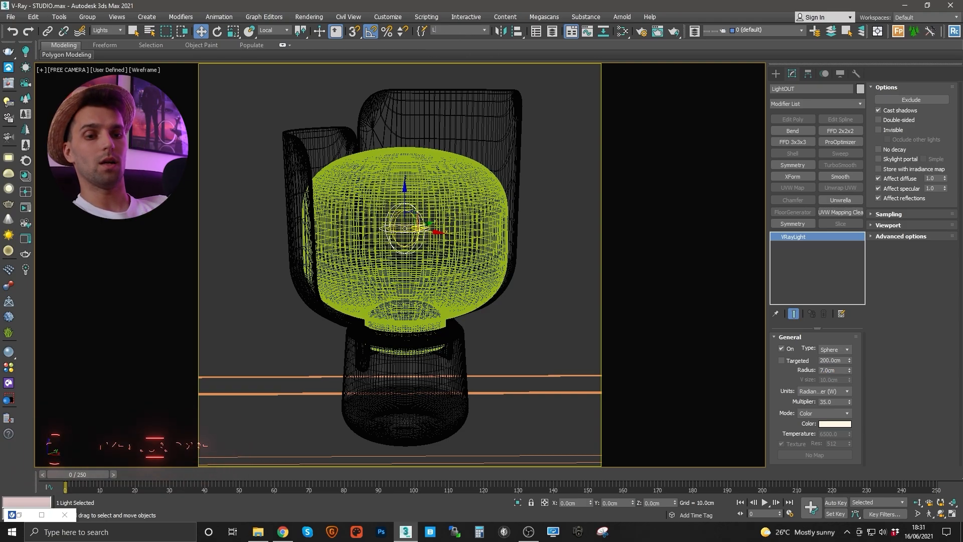
type("OUT")
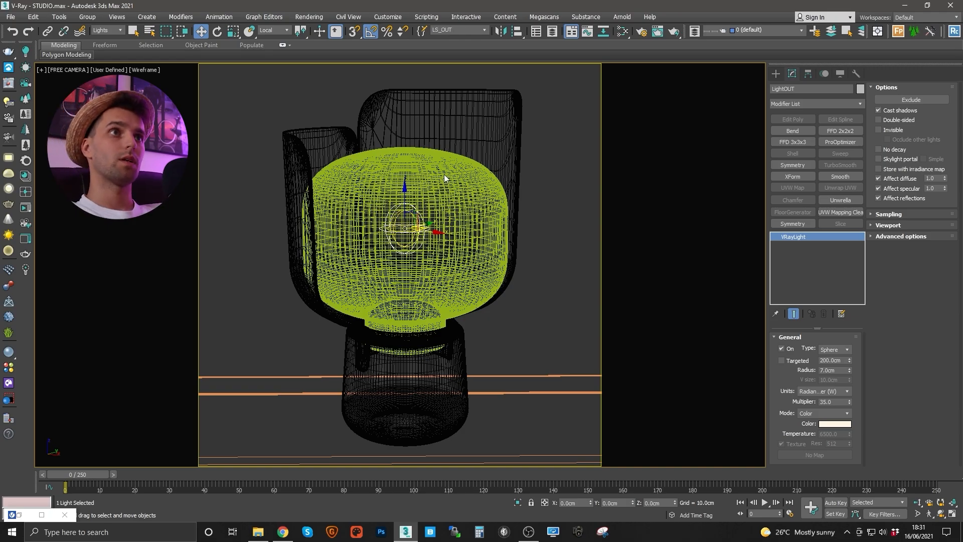
left_click(410, 211)
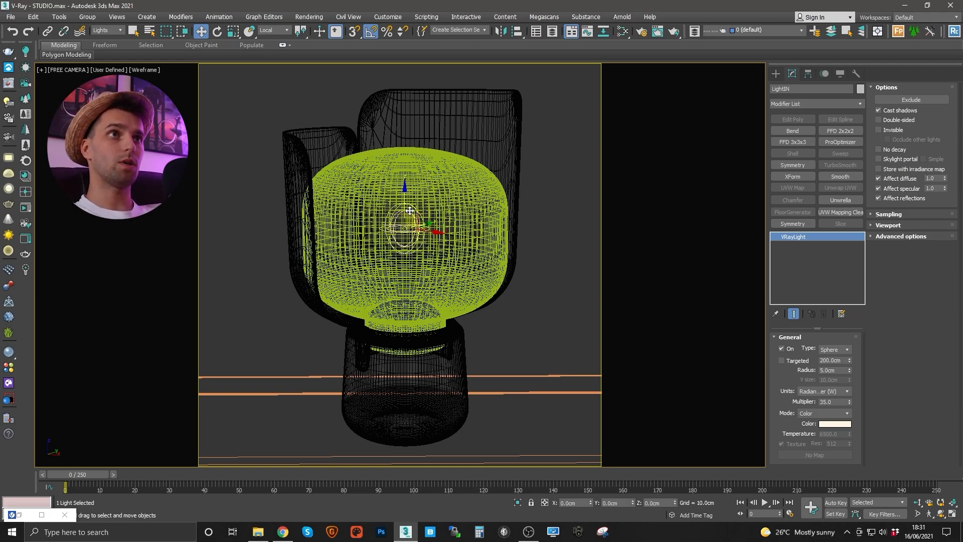
left_click(461, 30)
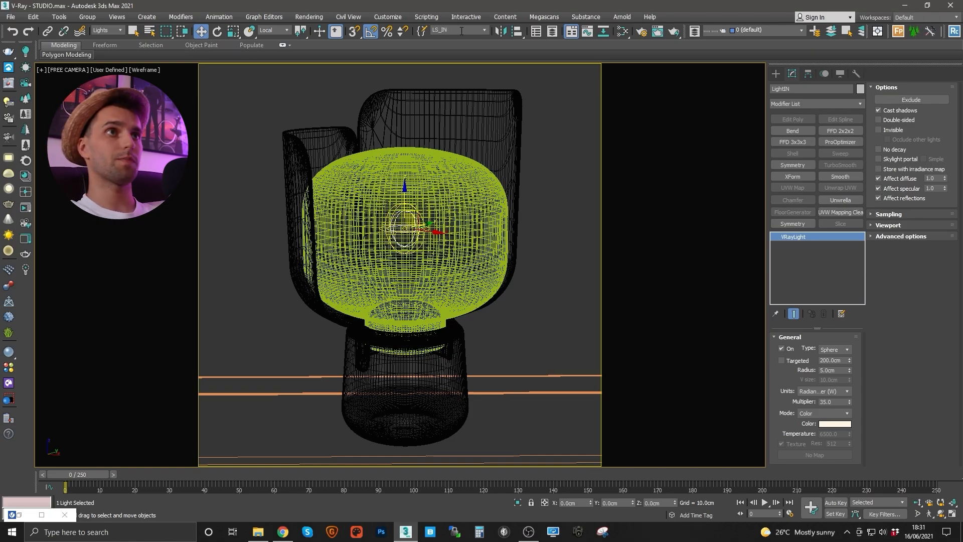
left_click(484, 30)
left_click(457, 49)
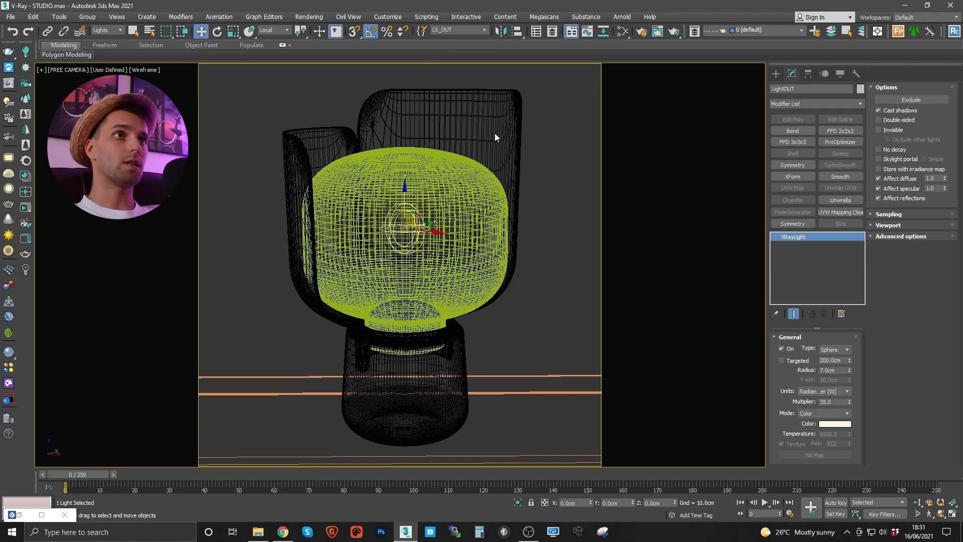
- Switch LightOUT's Exclude/Include list to Exclude with LampShade, confirm, and clear the selection
left_click(904, 102)
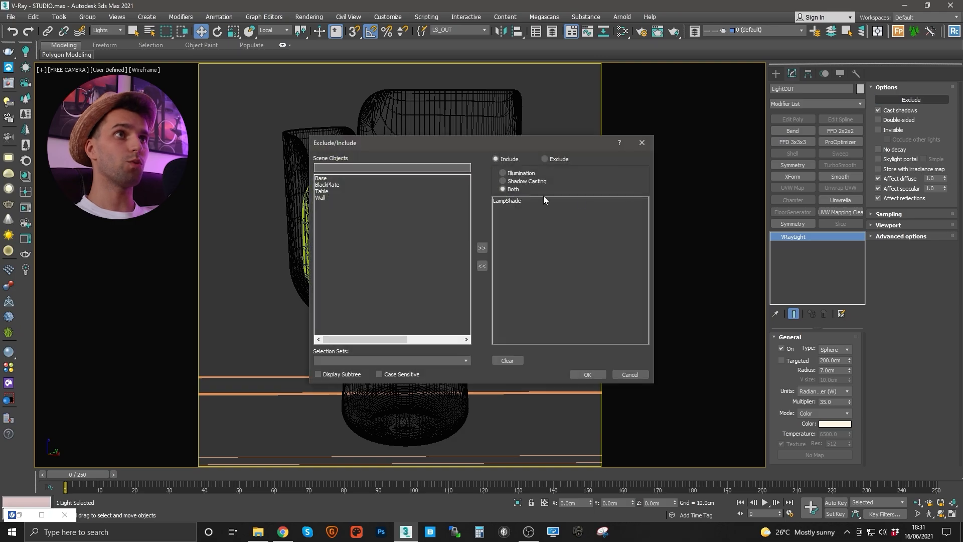
left_click(545, 159)
left_click_drag(519, 145, 509, 277)
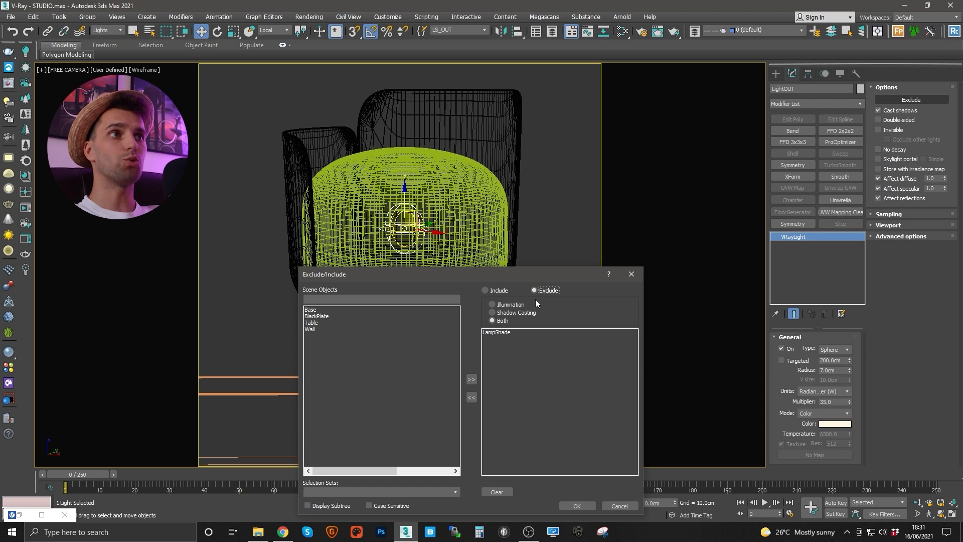
left_click_drag(480, 276, 475, 260)
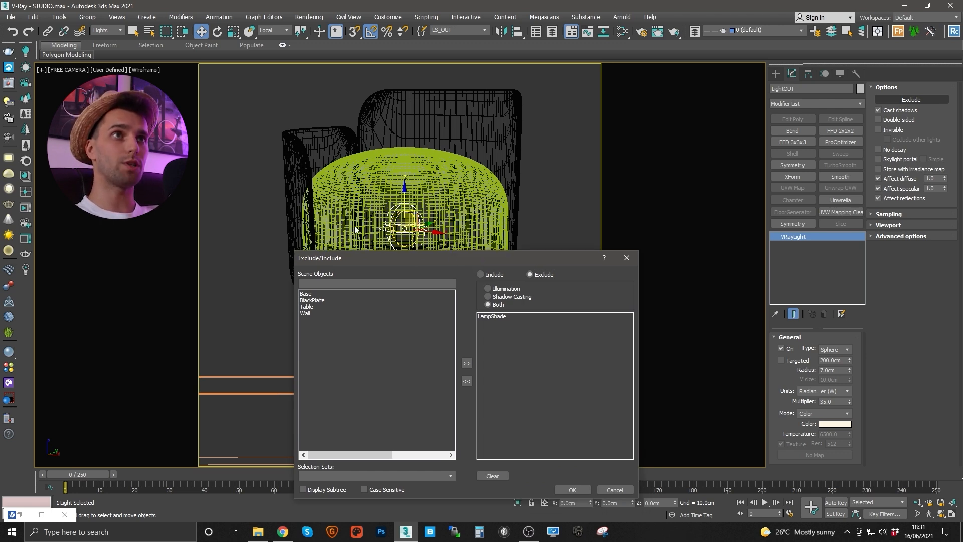
left_click_drag(477, 257, 464, 278)
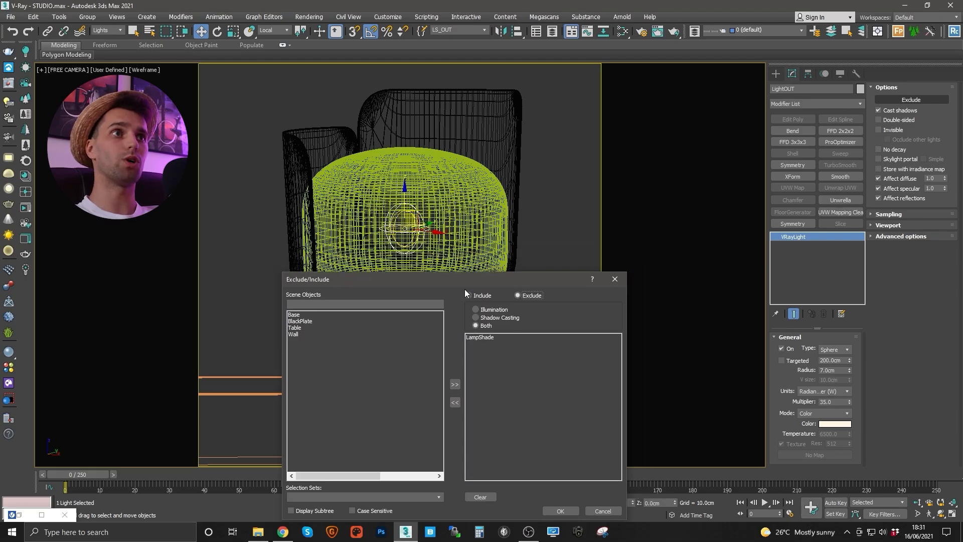
left_click_drag(462, 282, 441, 409)
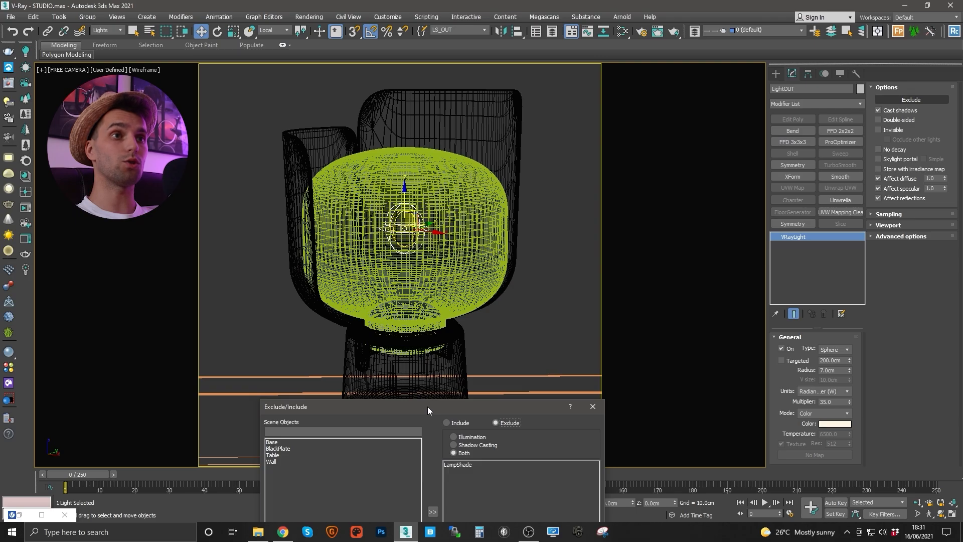
left_click_drag(427, 406, 422, 133)
left_click(504, 361)
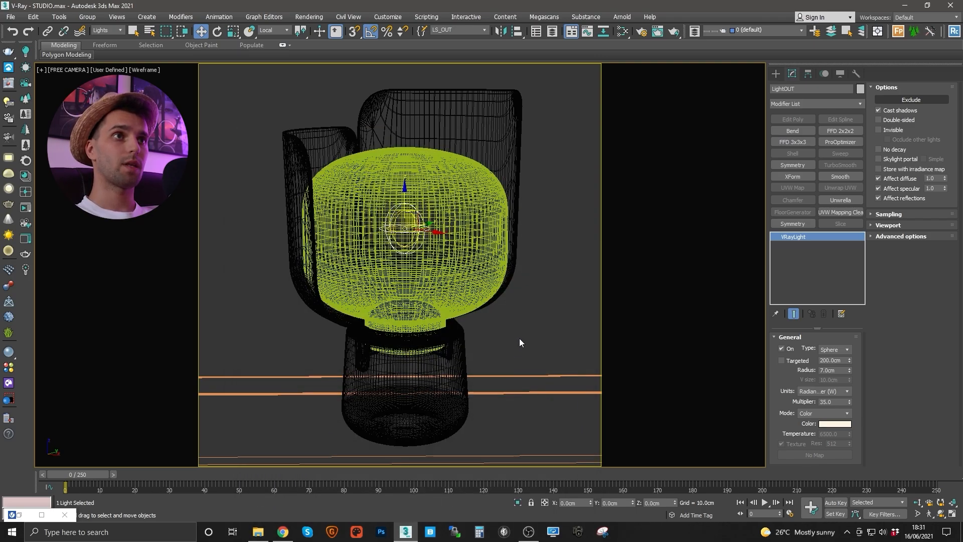
left_click(519, 338)
- Start an interactive V-Ray render and tick Invisible on LightOUT
left_click(8, 84)
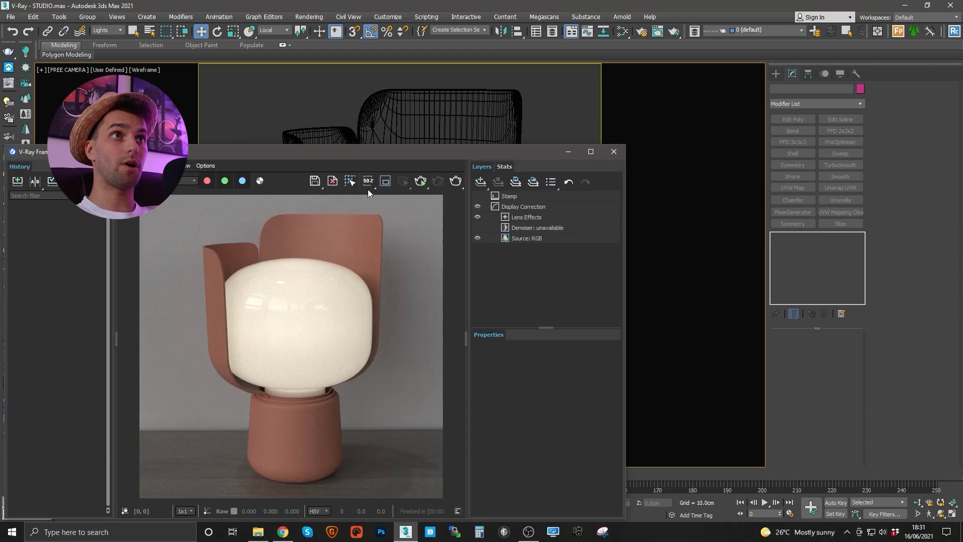
left_click(420, 181)
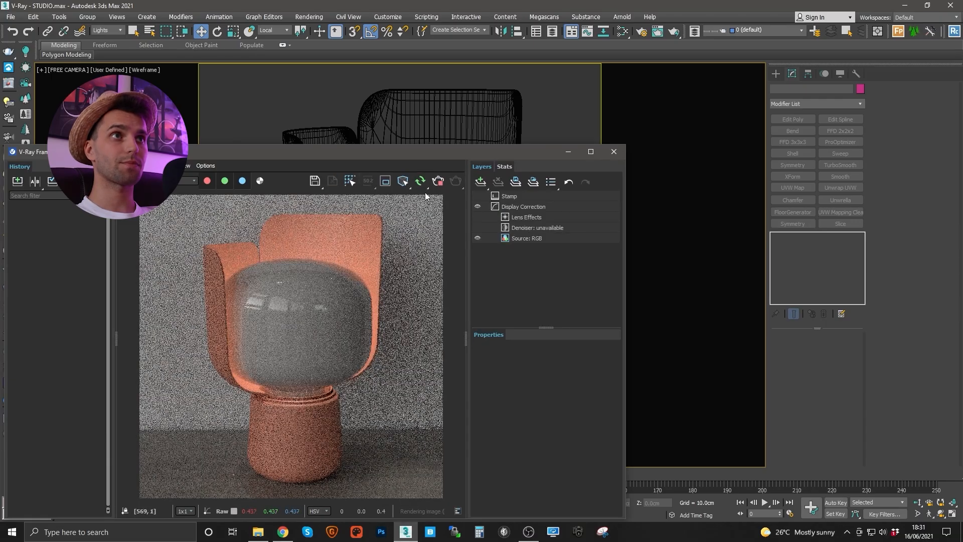
left_click_drag(435, 151, 425, 282)
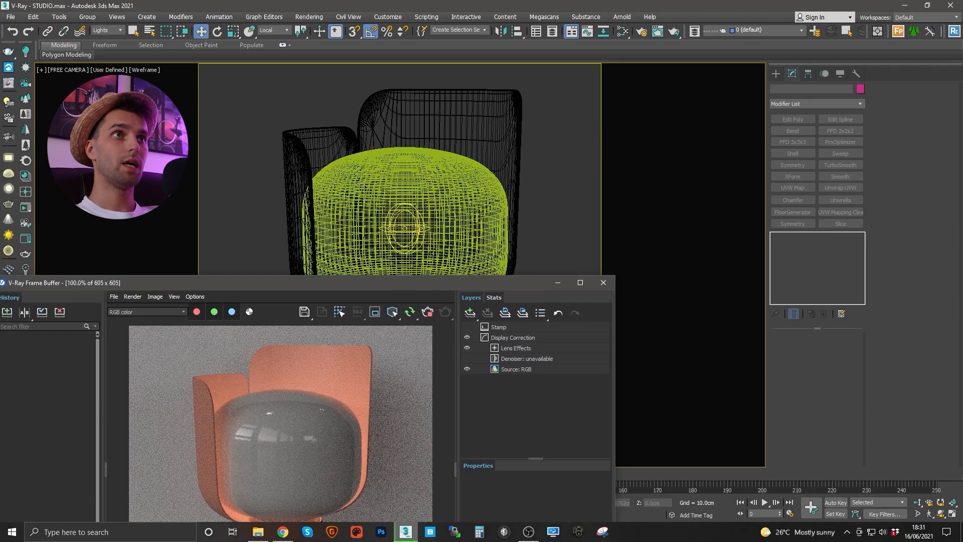
left_click(401, 226)
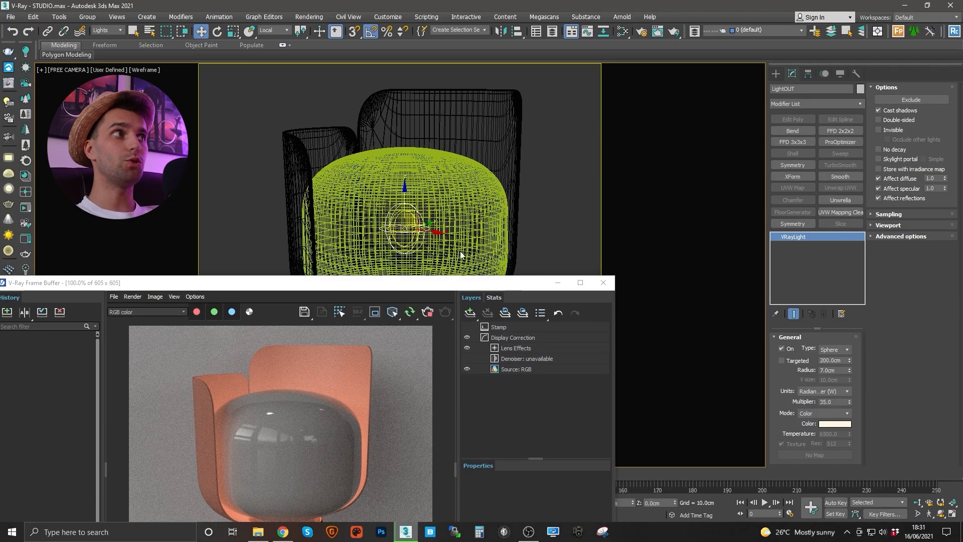
left_click(889, 129)
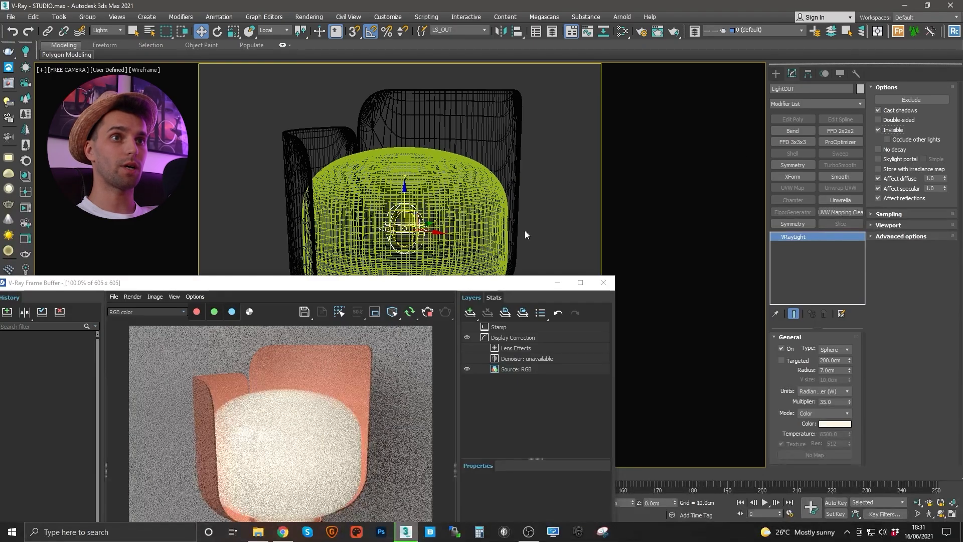
left_click_drag(448, 282, 477, 167)
left_click(889, 138)
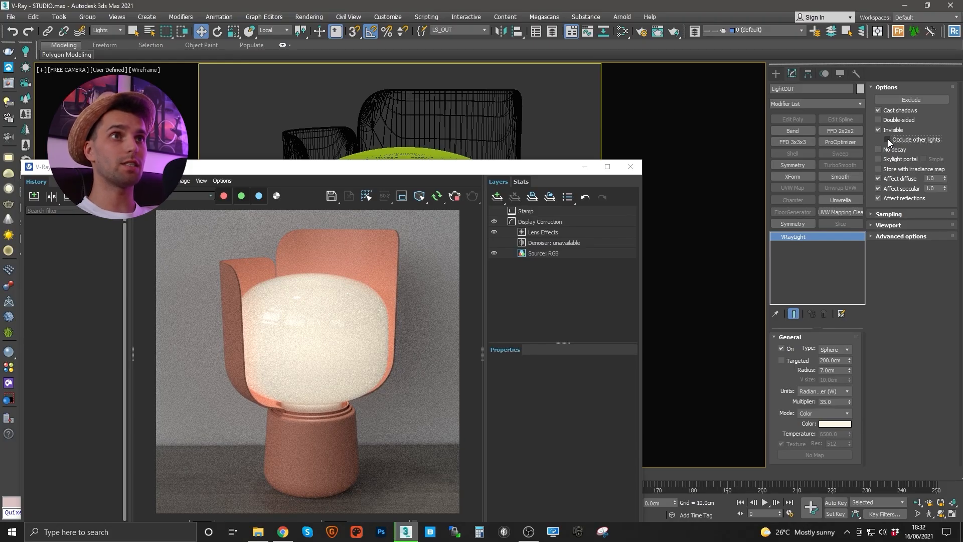
- Tick then untick Occlude other lights on LightOUT, then switch LightOUT off to compare
left_click(887, 139)
left_click_drag(401, 169, 417, 340)
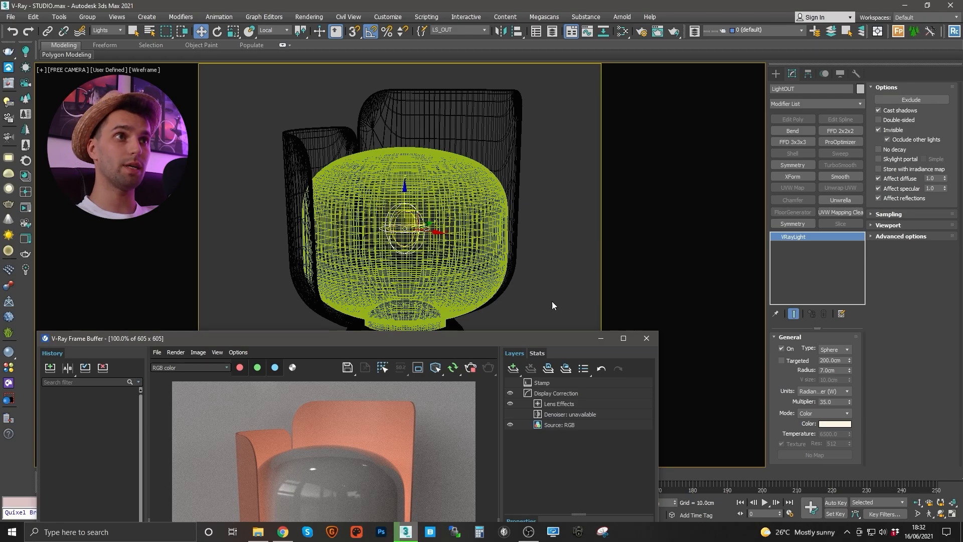
left_click_drag(498, 337, 511, 272)
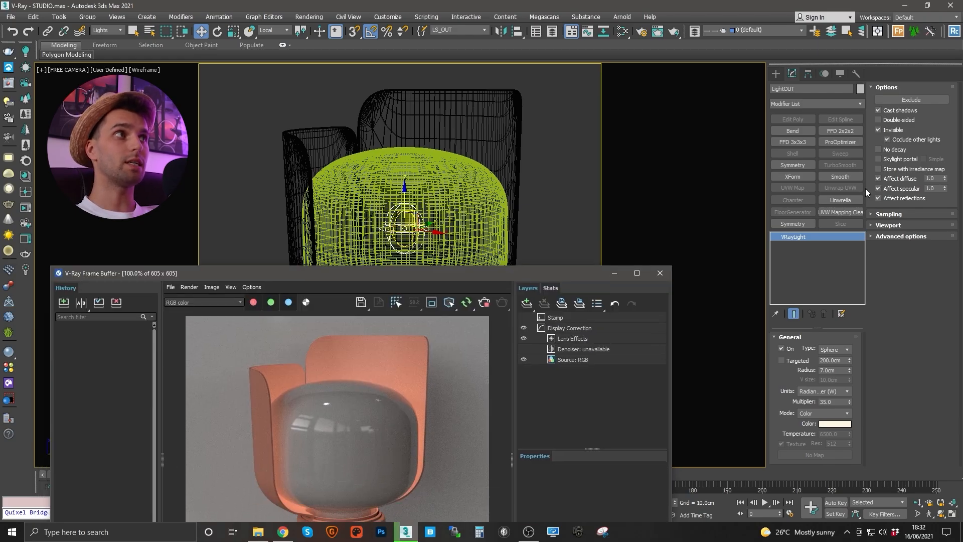
left_click(887, 139)
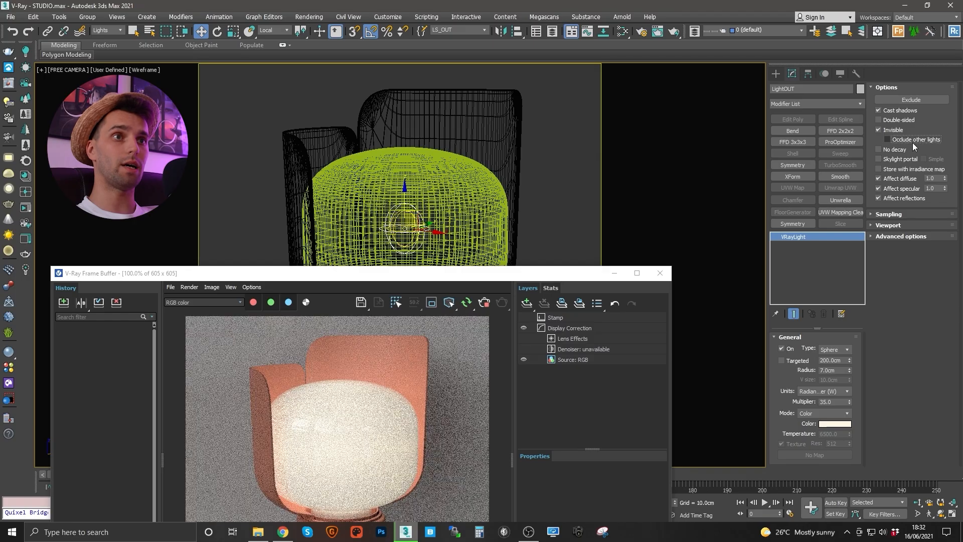
left_click_drag(474, 278, 476, 233)
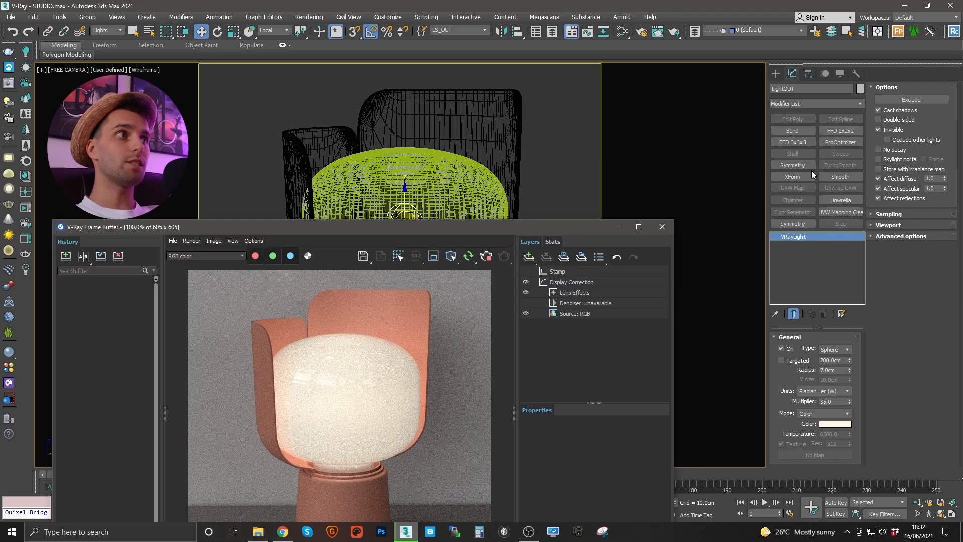
left_click(780, 347)
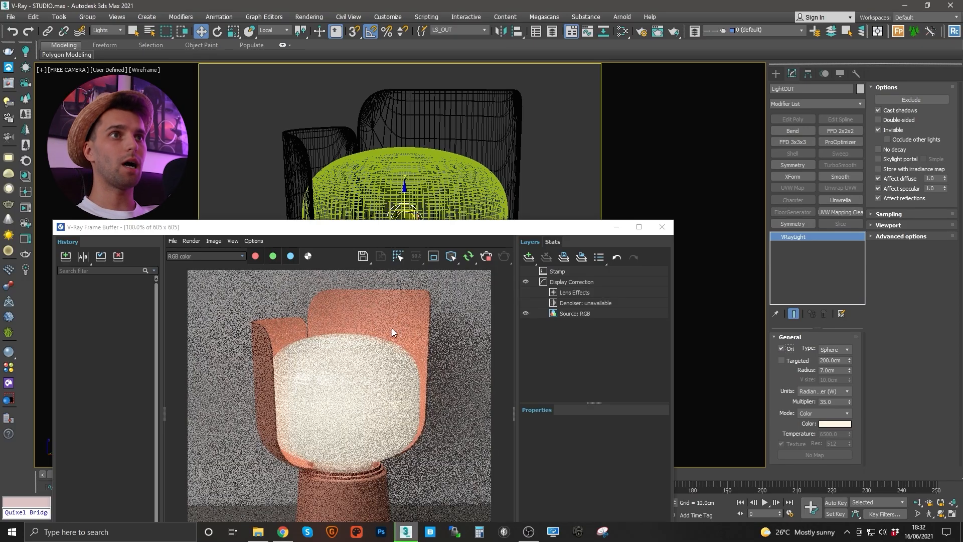
- Turn off the HDRI dome light, then select LS_OUT and turn LightOUT off
left_click(486, 28)
left_click(456, 39)
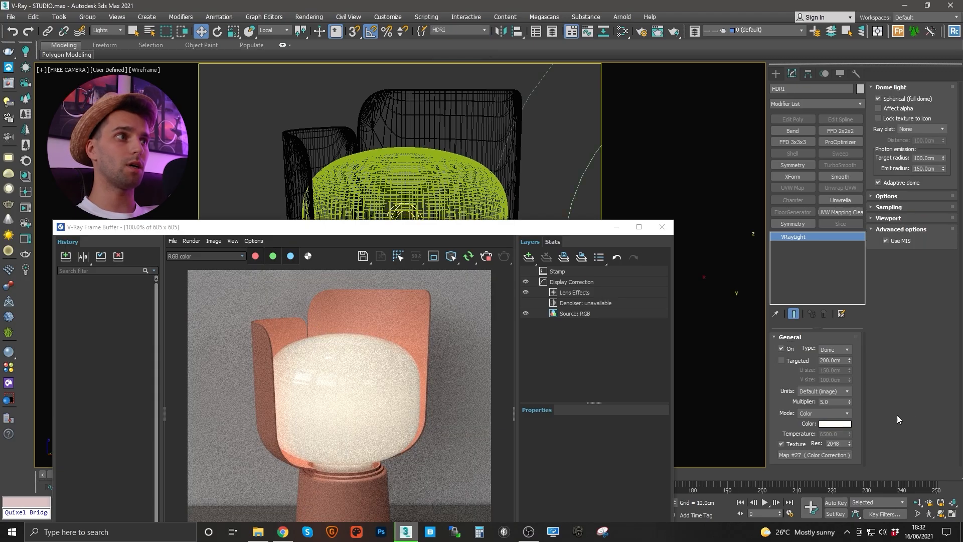
left_click(781, 348)
left_click_drag(419, 234, 412, 162)
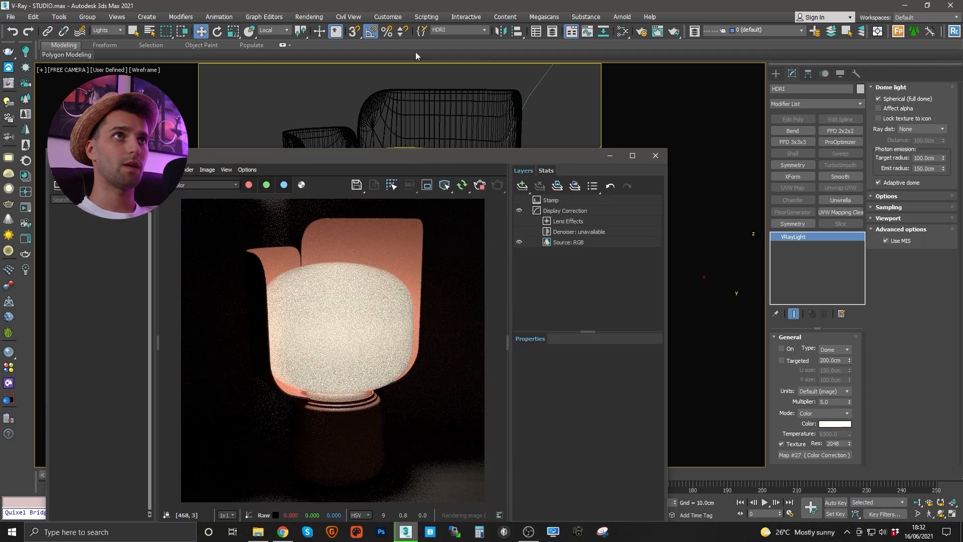
left_click(486, 29)
left_click(451, 53)
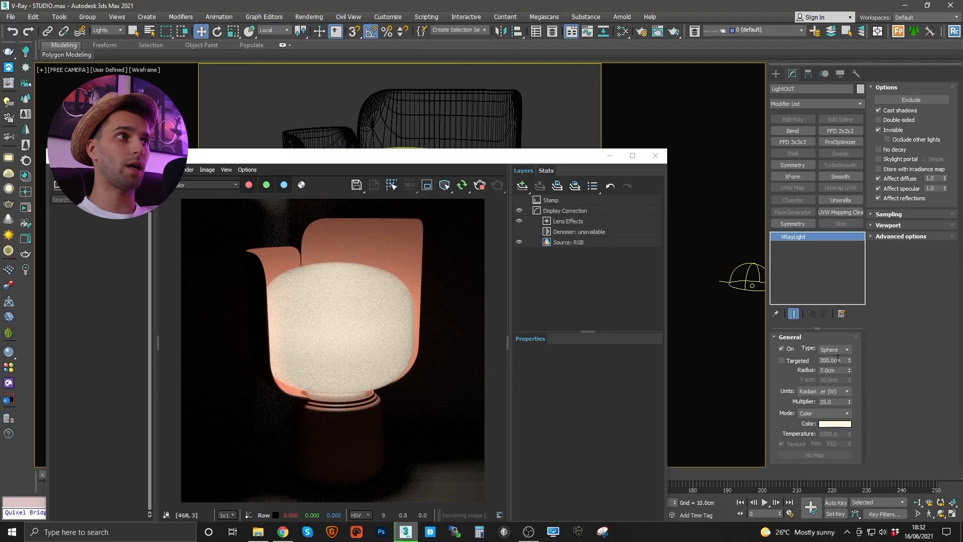
left_click(781, 348)
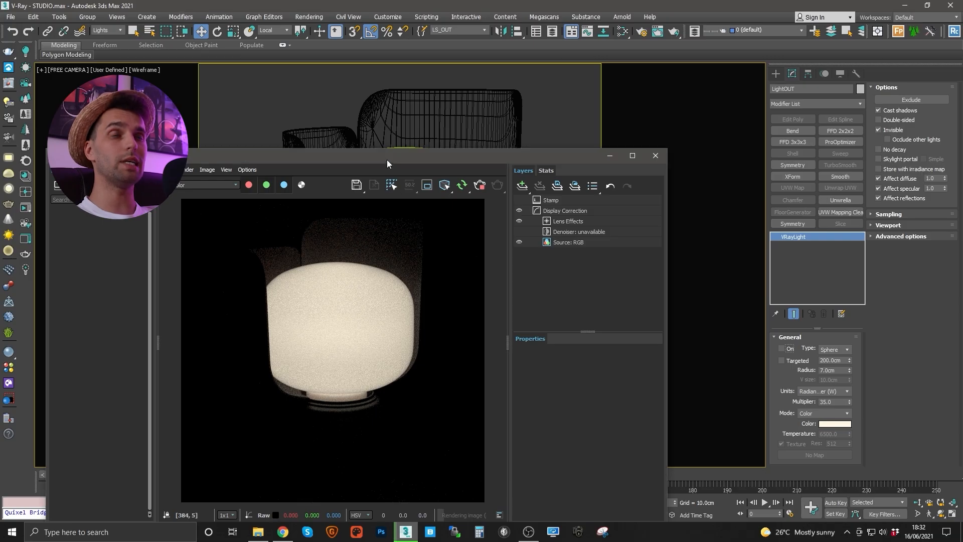
- Switch the LightOUT sphere light back on so the shade glows pink around the glass
left_click_drag(387, 160, 389, 127)
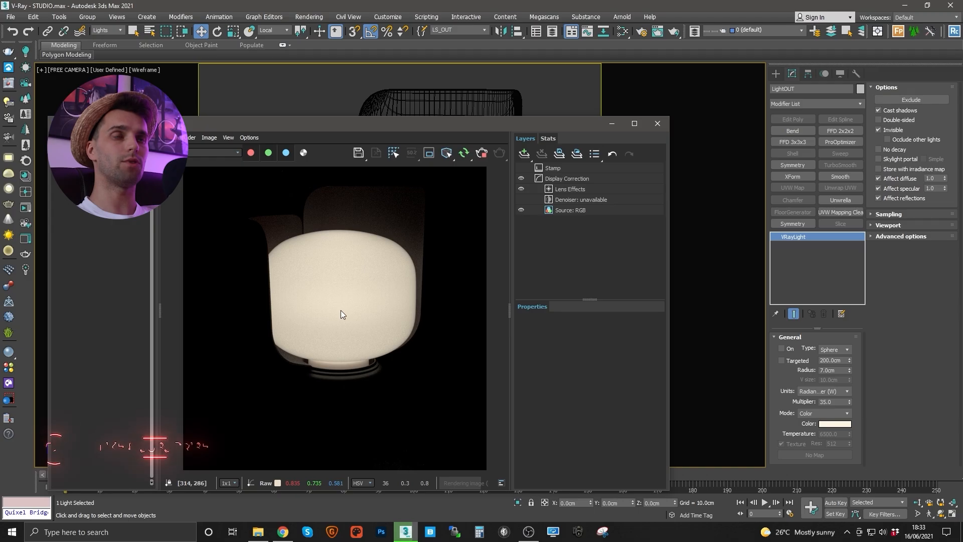
left_click(782, 348)
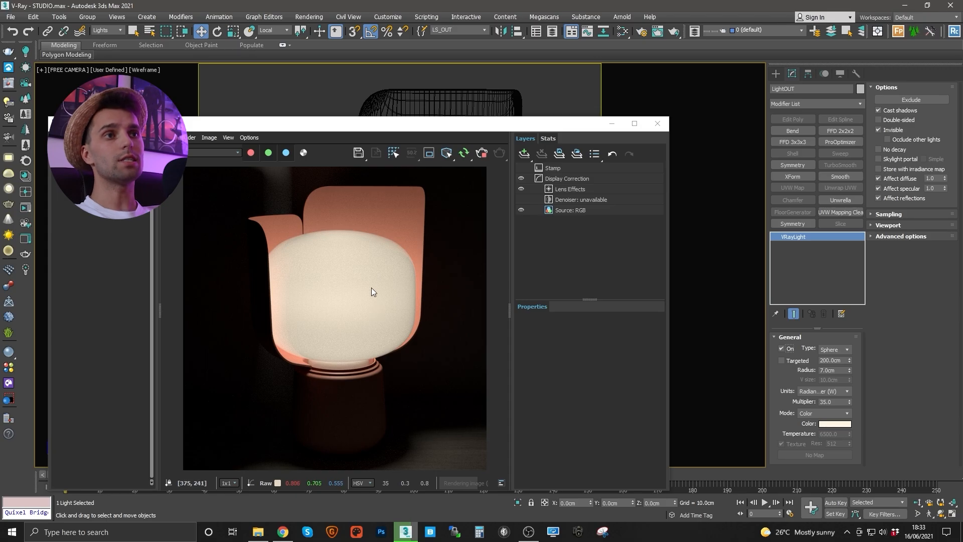
left_click_drag(396, 125, 382, 256)
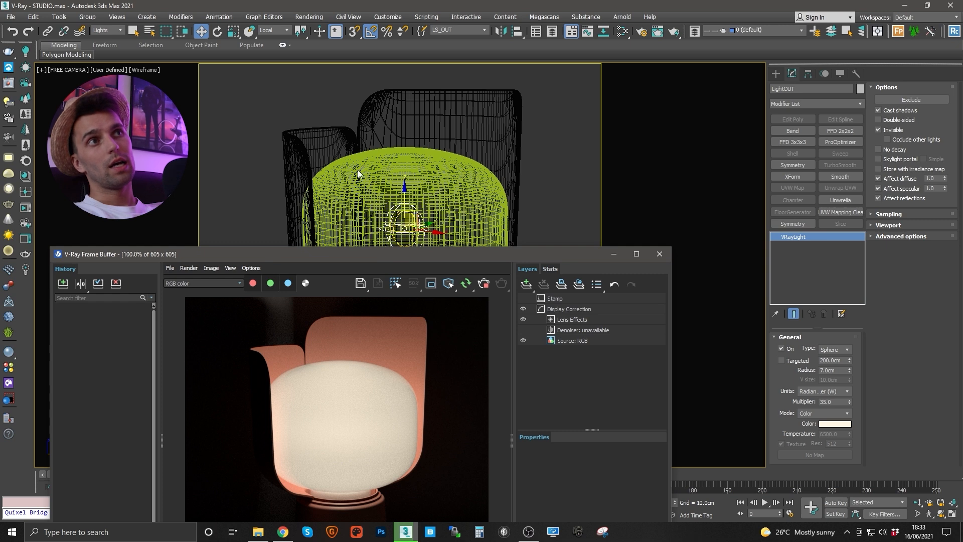
left_click(417, 227)
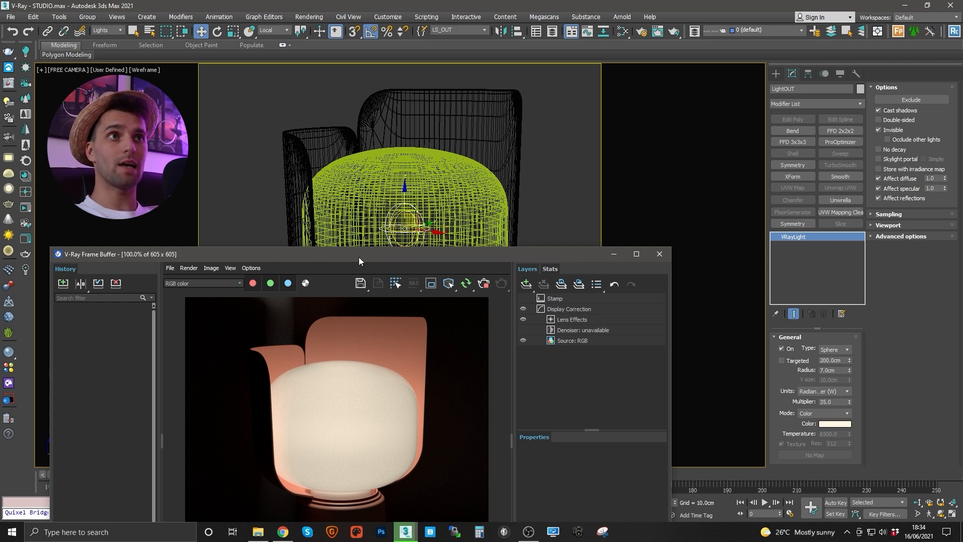
left_click_drag(359, 258, 359, 214)
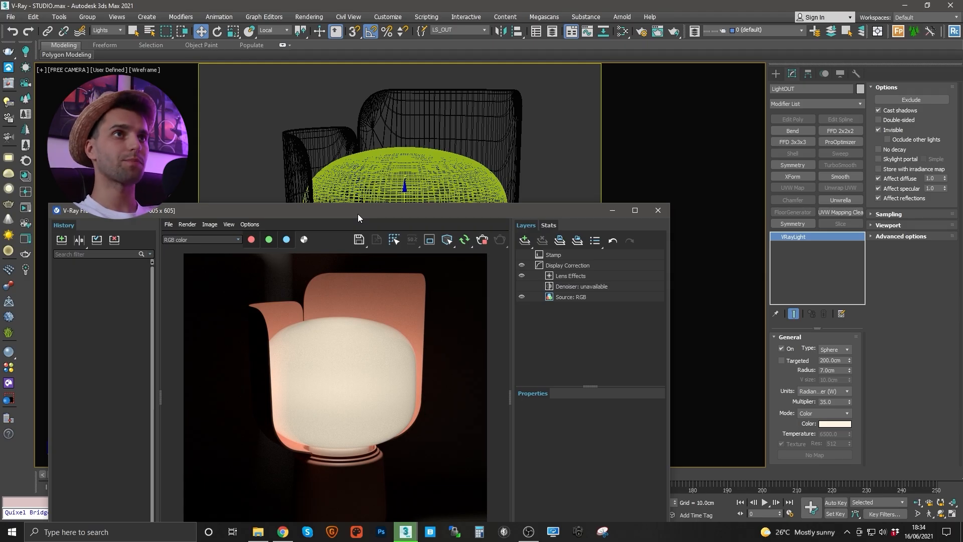
left_click_drag(364, 212, 364, 249)
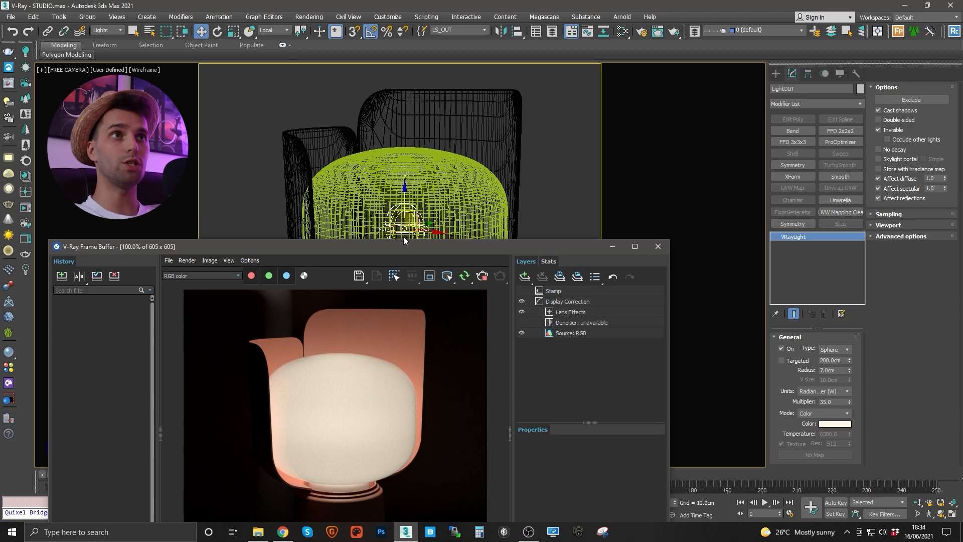
left_click_drag(395, 248, 410, 106)
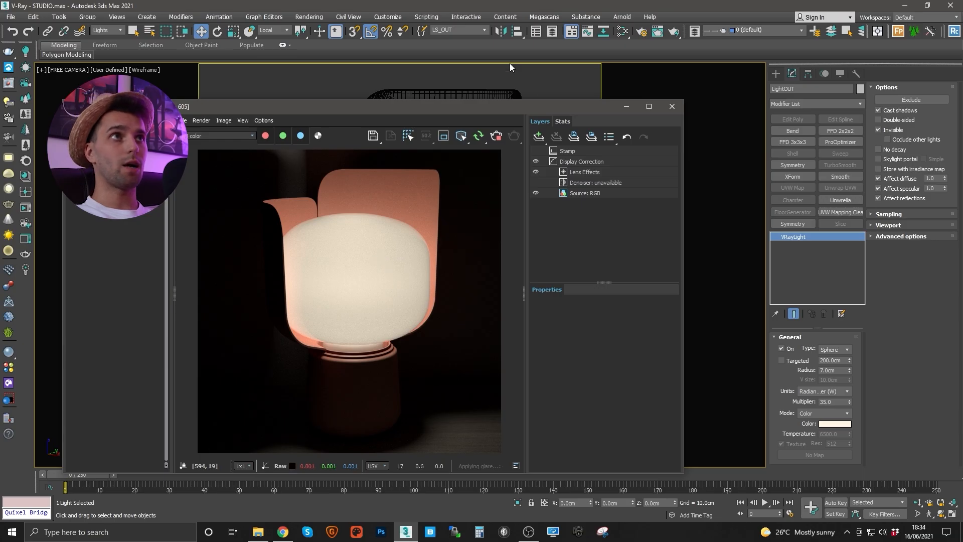
- Select the HDRI and then the LightOUT light from the named selection sets
left_click(484, 31)
left_click(444, 40)
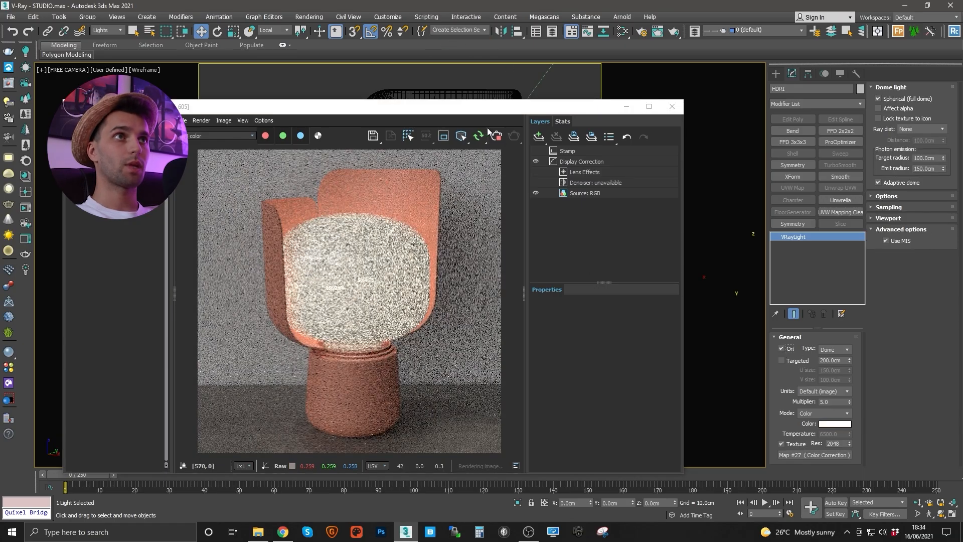
left_click_drag(467, 110, 463, 84)
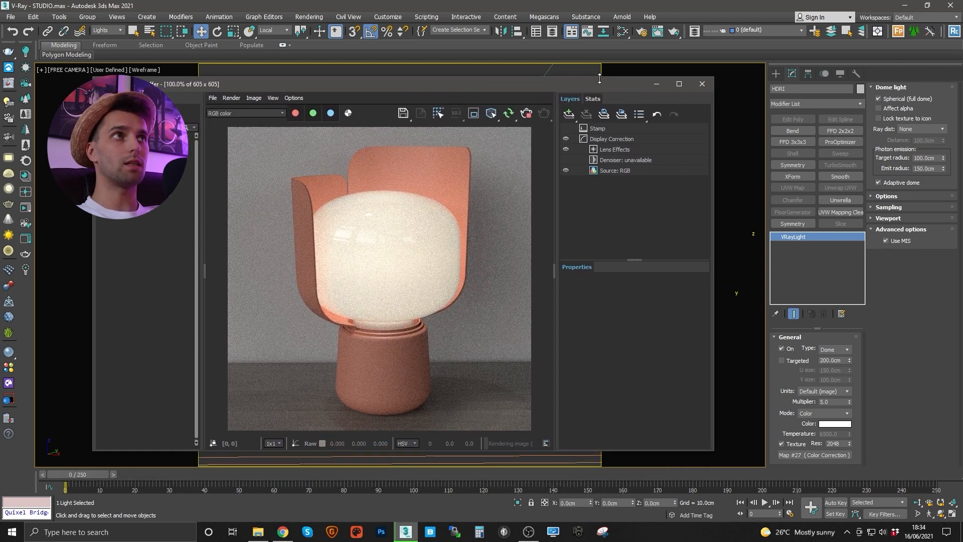
mouse_move(597, 93)
left_mouse_down()
mouse_move(596, 113)
mouse_move(600, 99)
left_mouse_up()
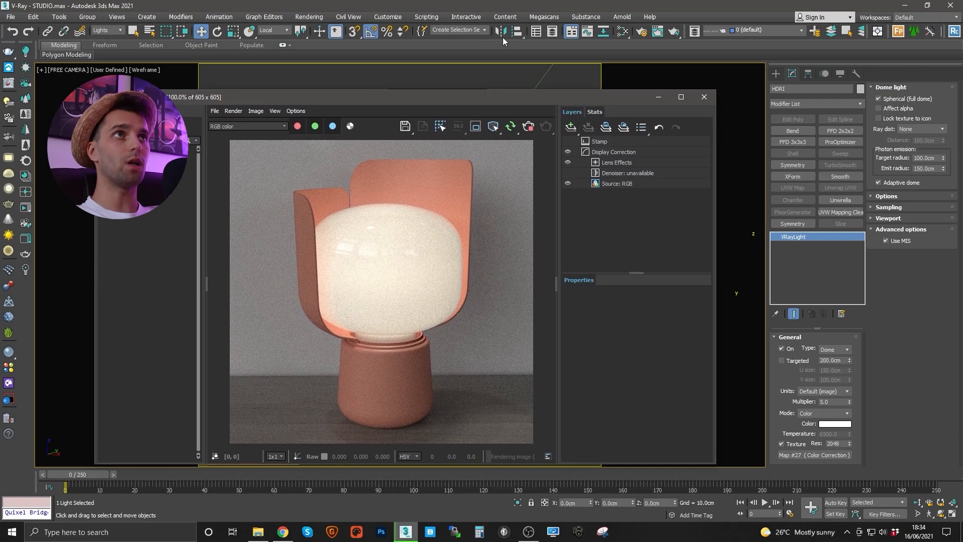
left_click(484, 30)
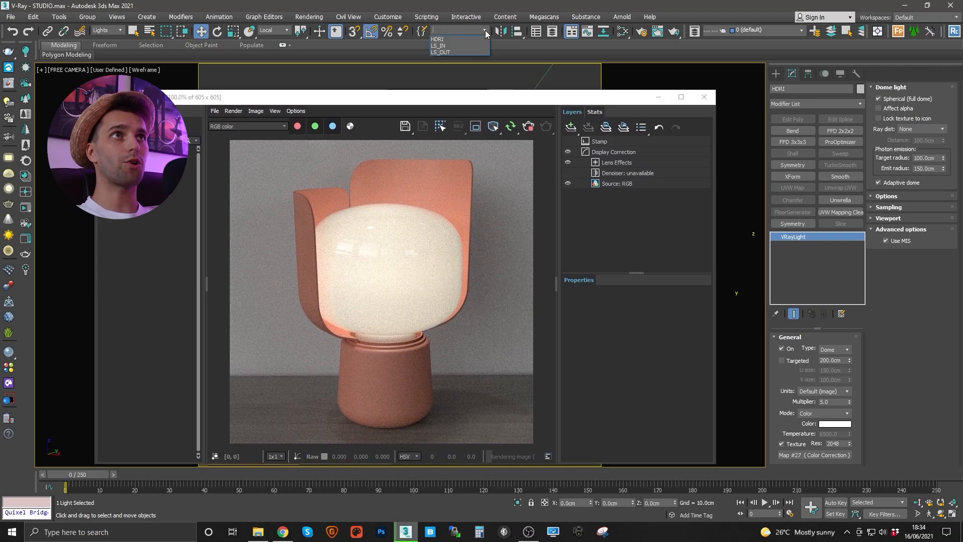
left_click(441, 51)
left_click(781, 348)
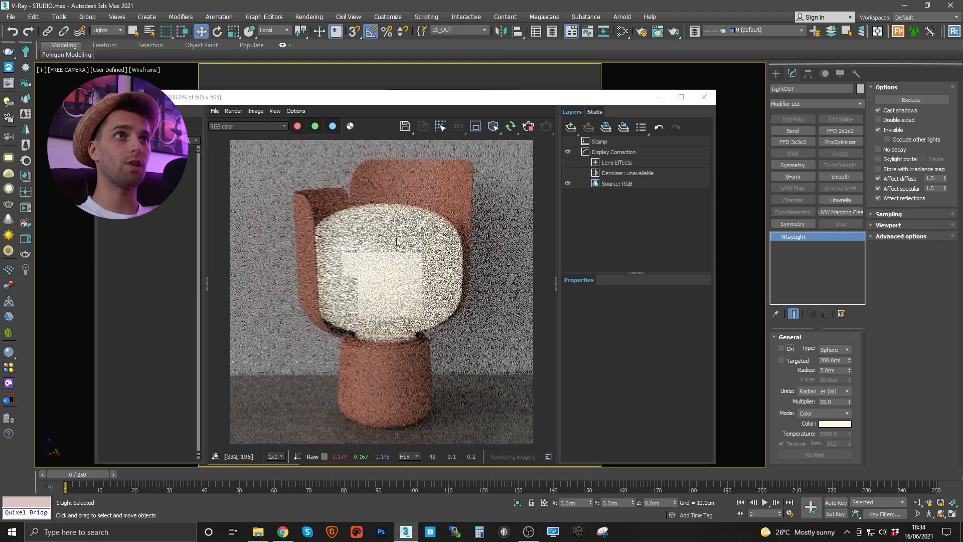
- Select LightIN and raise its multiplier from 35 to 400
left_click(483, 31)
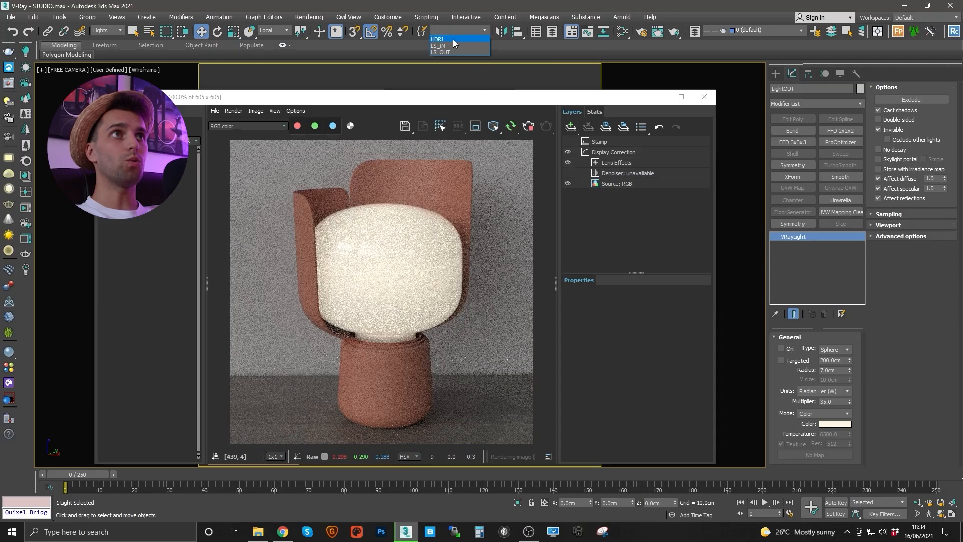
left_click(441, 45)
double_click(830, 401)
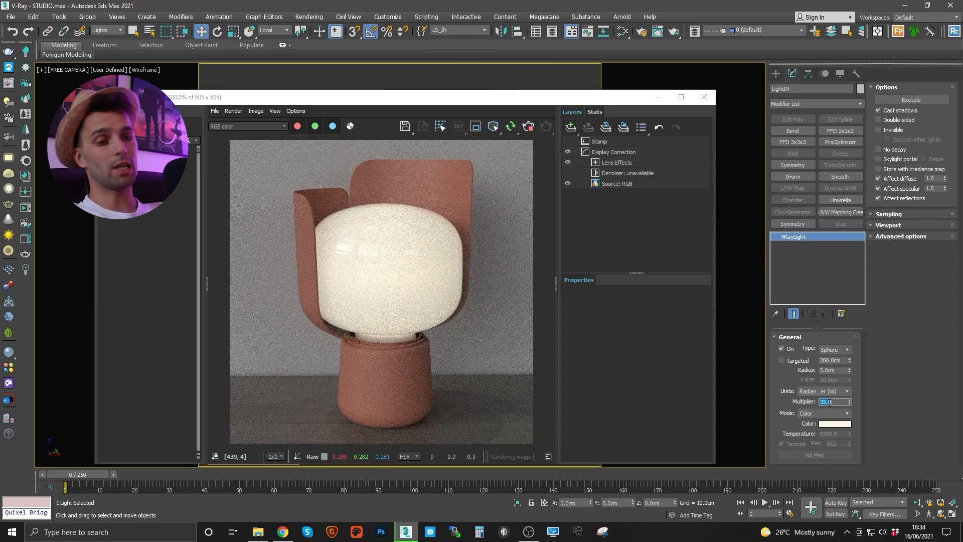
type("400")
key("Return")
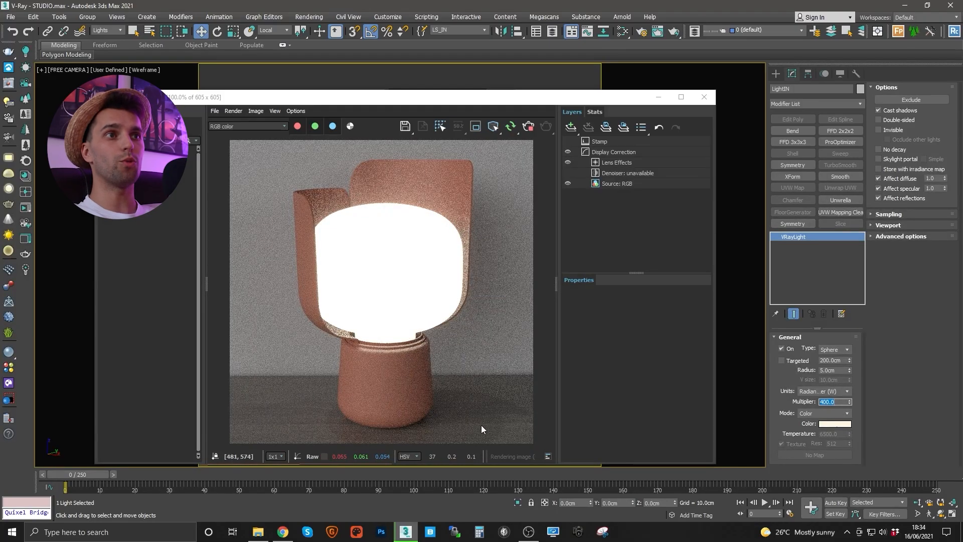
- Turn the HDRI dome light off to judge the glass glow alone
left_click(477, 30)
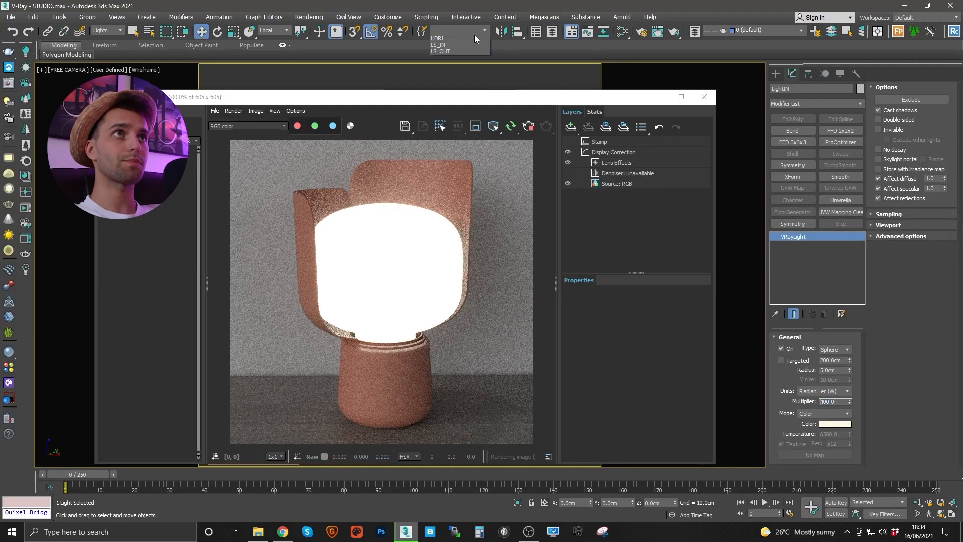
left_click(454, 41)
left_click(781, 349)
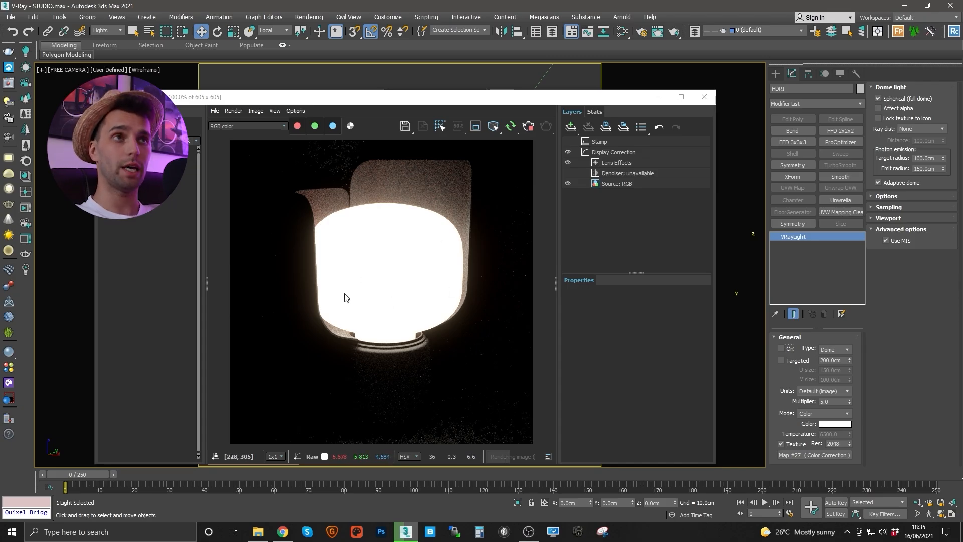
- Turn the HDRI dome back on and reset LightIN's multiplier to 35
left_click(781, 348)
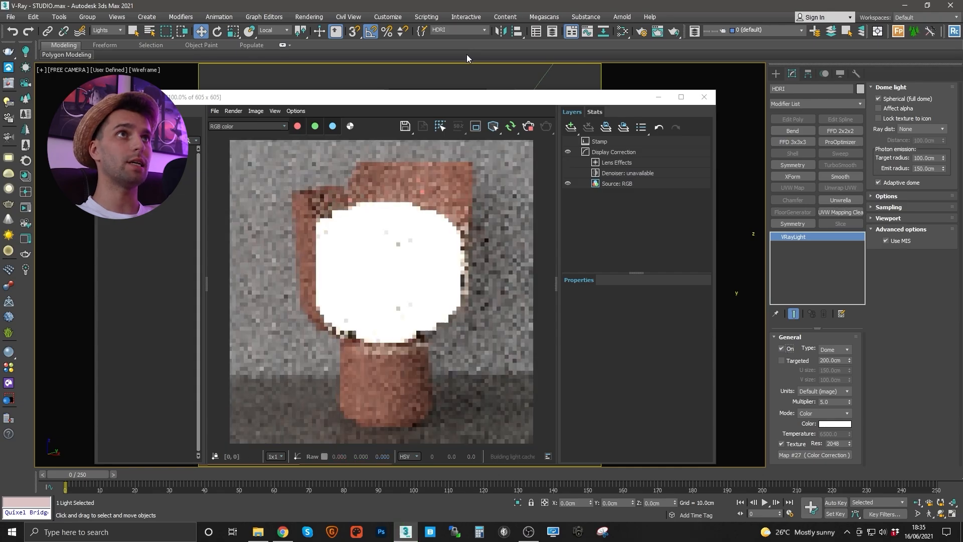
left_click(442, 46)
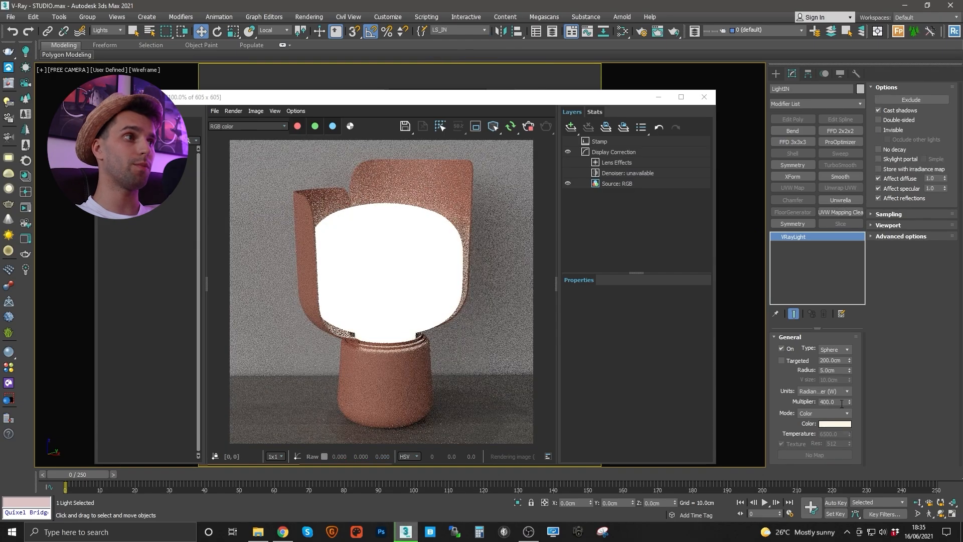
double_click(837, 401)
type("35")
key("Return")
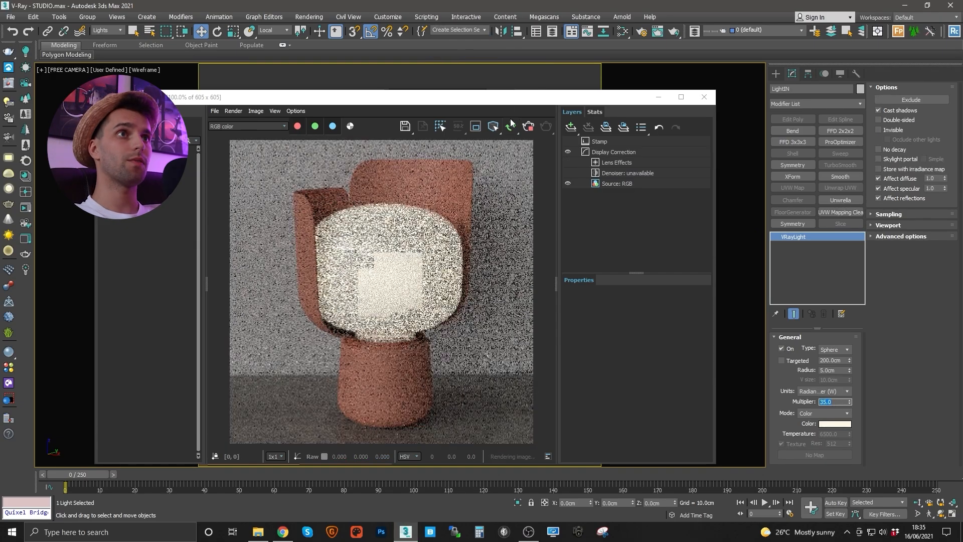
- Switch LightOUT on and set its multiplier to 50
left_click(480, 30)
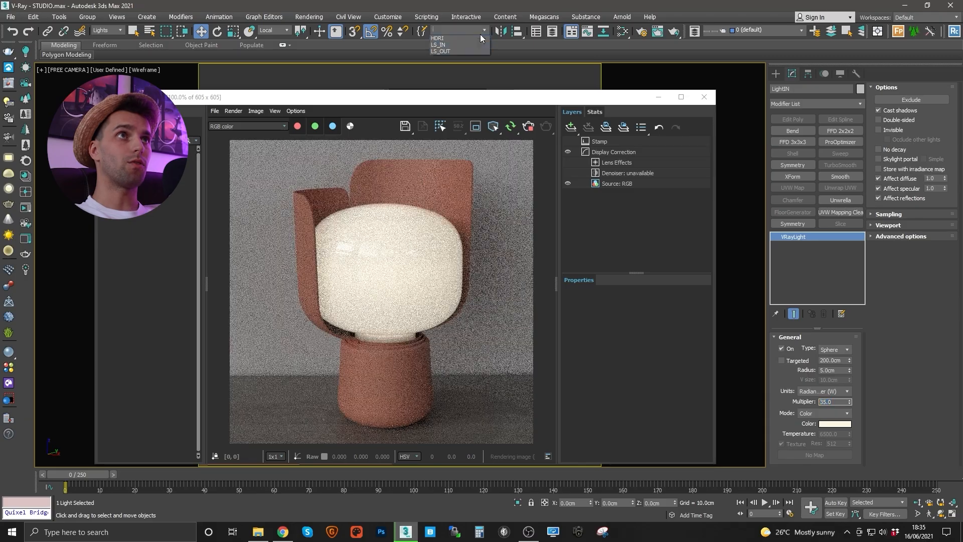
left_click(441, 51)
left_click(780, 347)
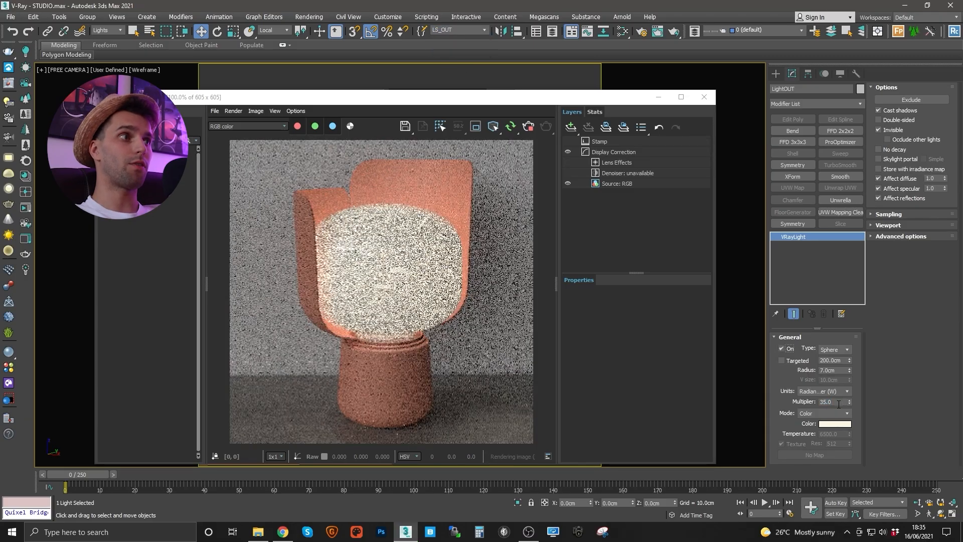
double_click(832, 401)
type("50")
key("Return")
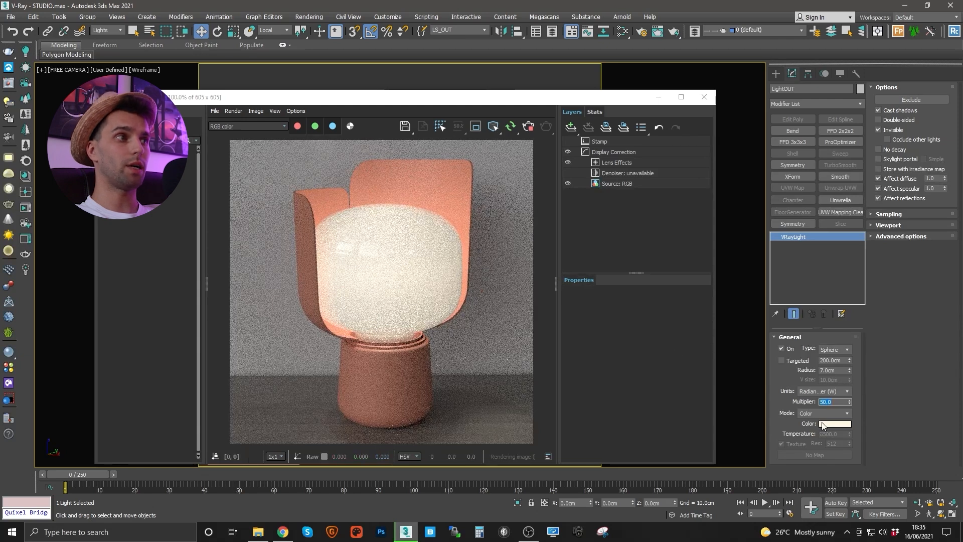
- Give LightOUT a warmer, more saturated 255/216/133 colour
left_click(825, 423)
left_click_drag(341, 106, 355, 107)
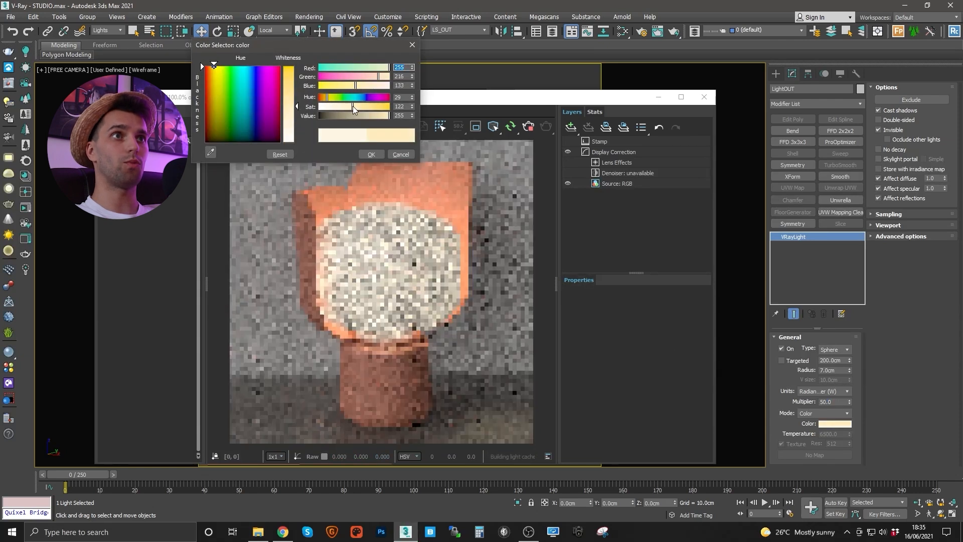
left_click(372, 155)
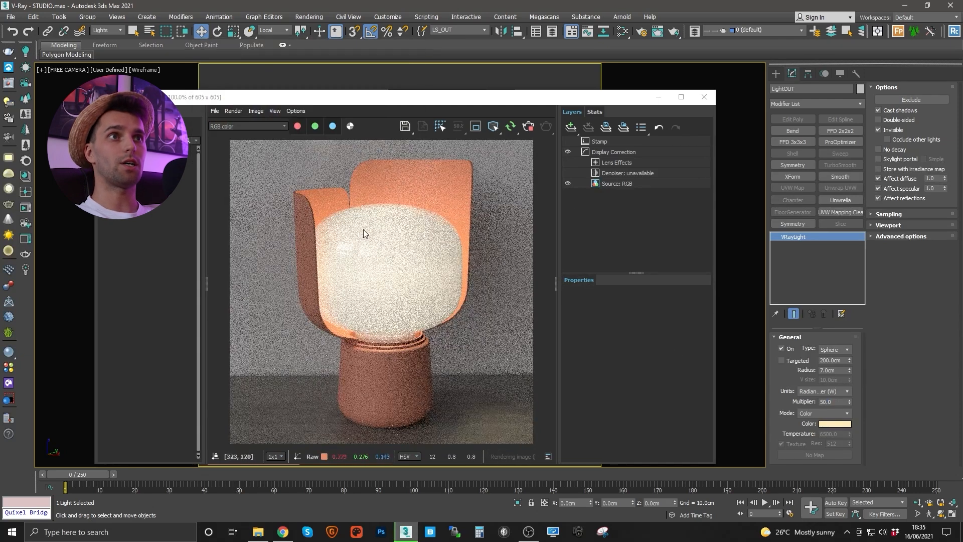